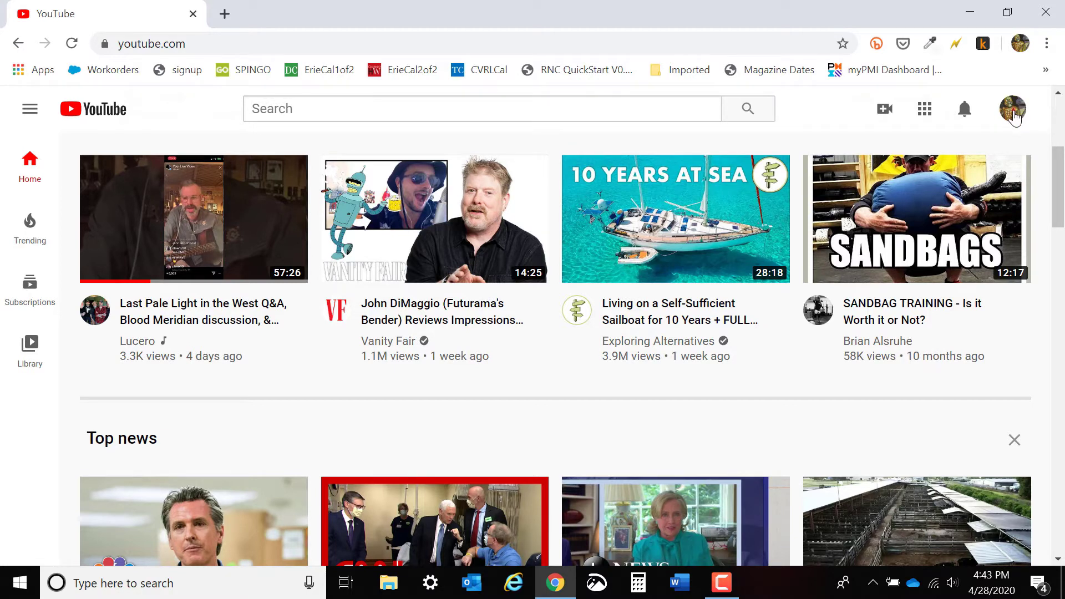
Switch to the High Plains Library District channel listed under the currently signed-in Google account.
left_click(1014, 117)
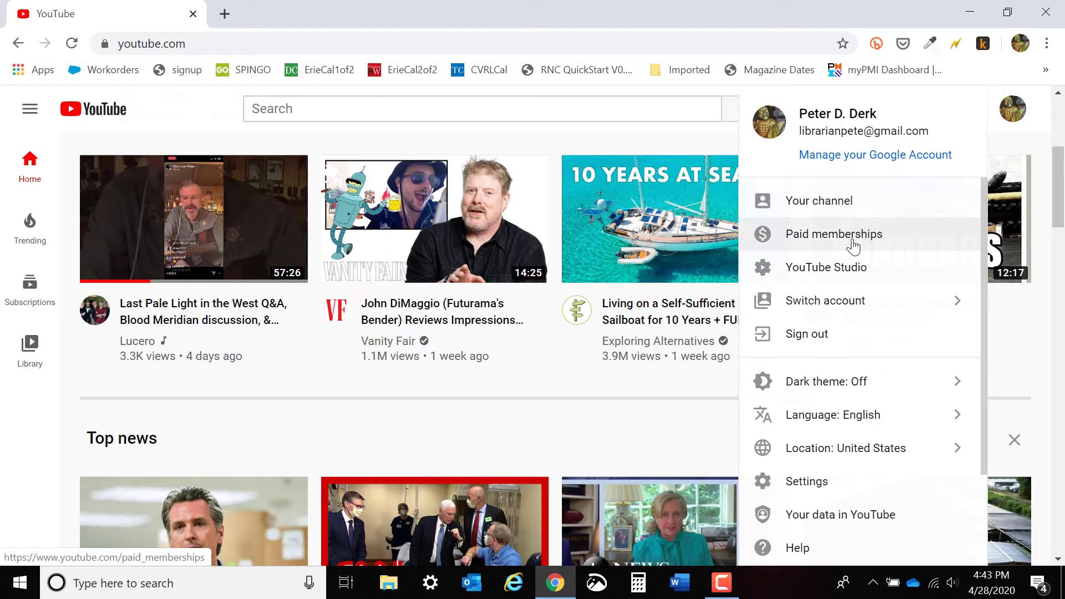
left_click(831, 311)
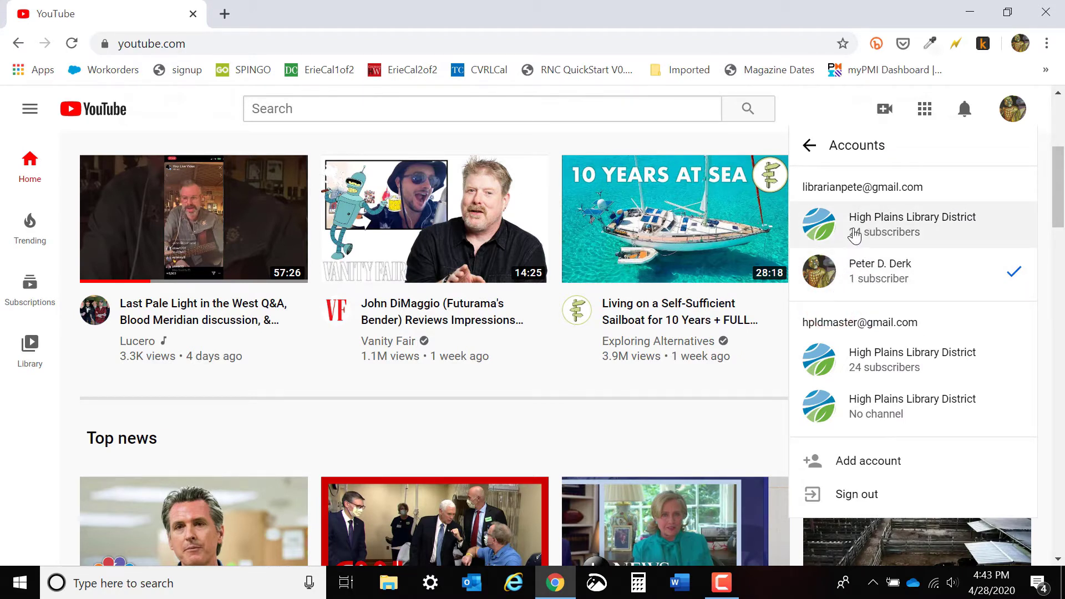
left_click(903, 234)
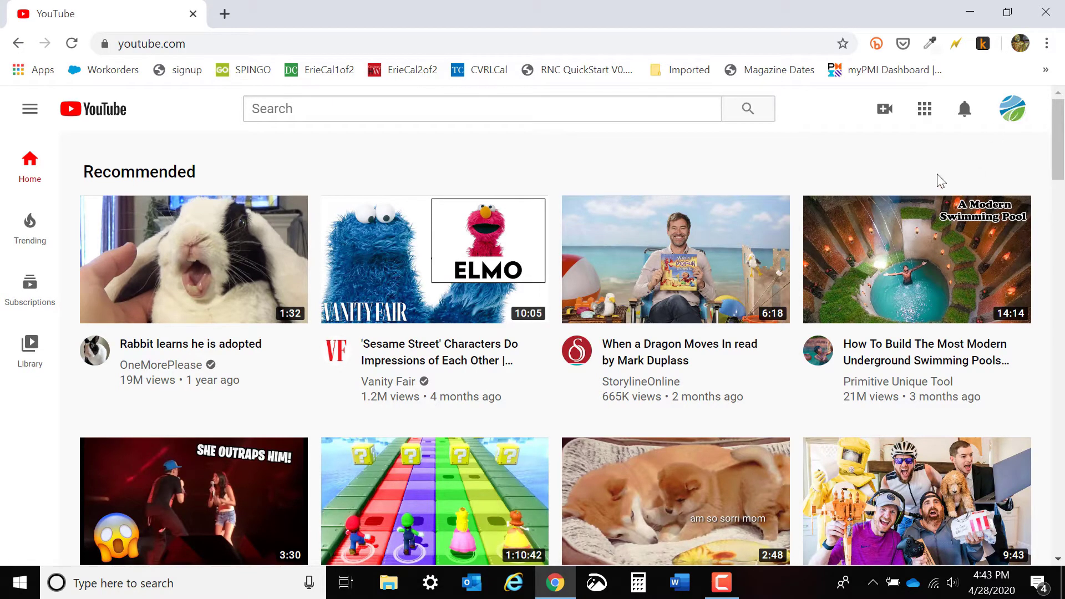
Start a new video upload with the file MothersDay2020FB - HD 720p from the momsday folder.
left_click(889, 117)
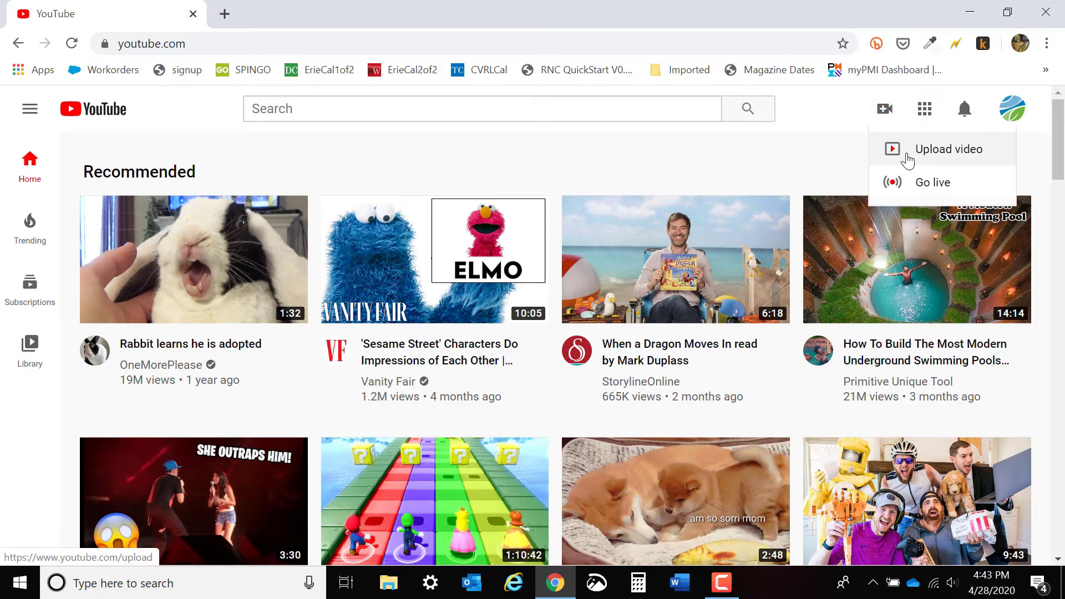
left_click(907, 156)
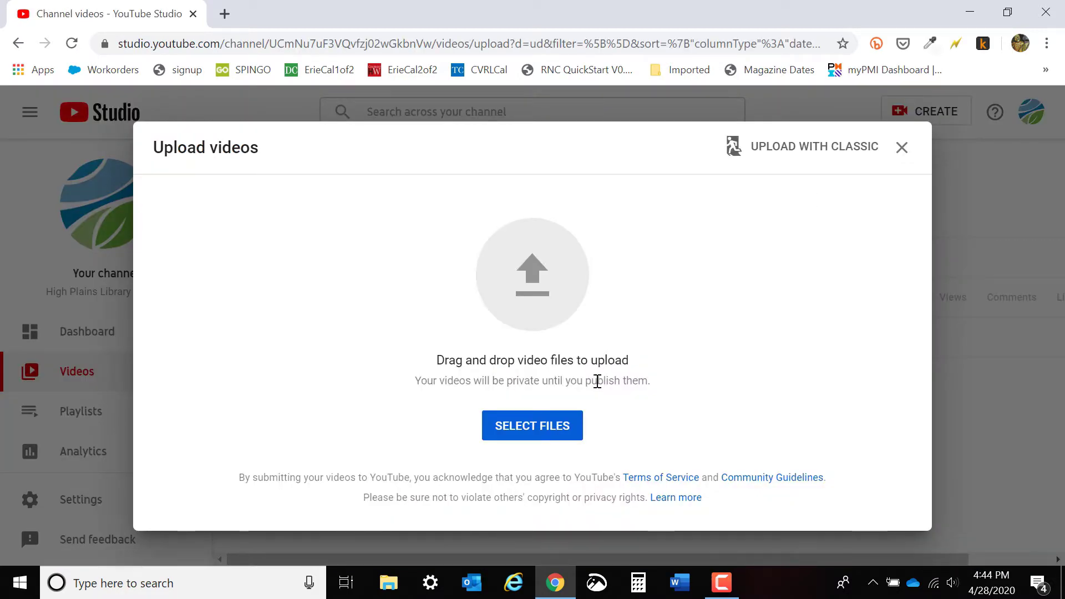
left_click(555, 426)
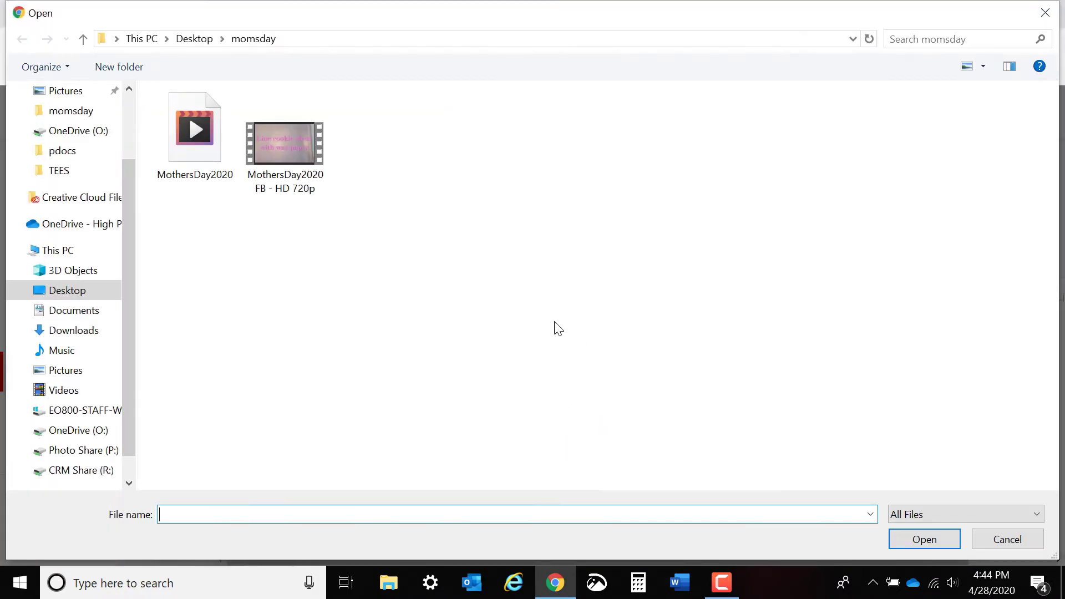
double_click(281, 138)
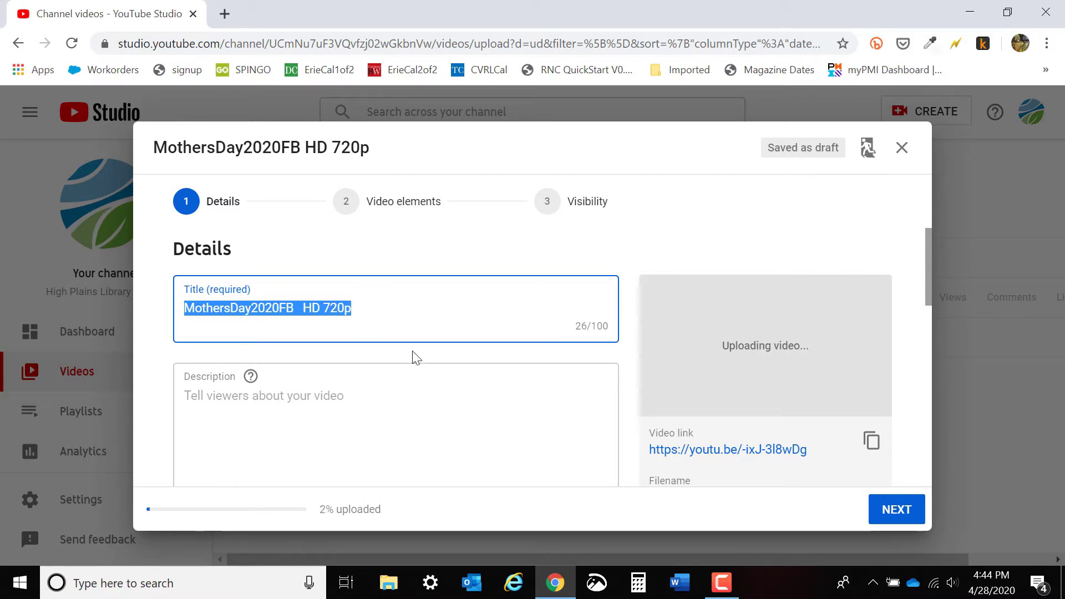
Review the video's title, description and thumbnail fields and the list of available playlists without choosing a playlist.
scroll(424, 357, "down", 1)
scroll(361, 387, "up", 1)
left_click(326, 399)
scroll(437, 383, "down", 3)
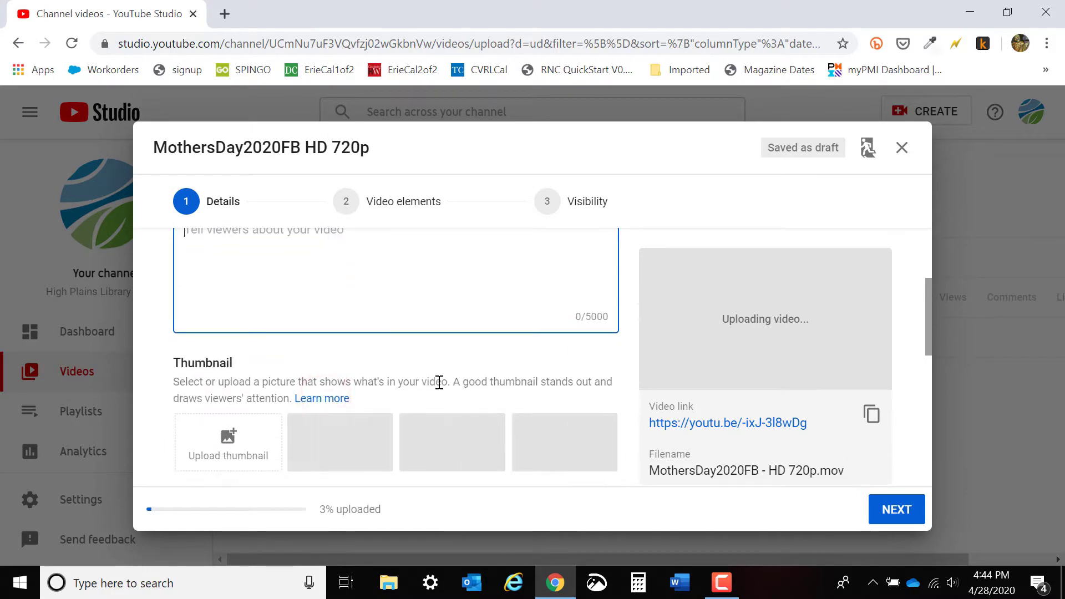
scroll(439, 382, "down", 2)
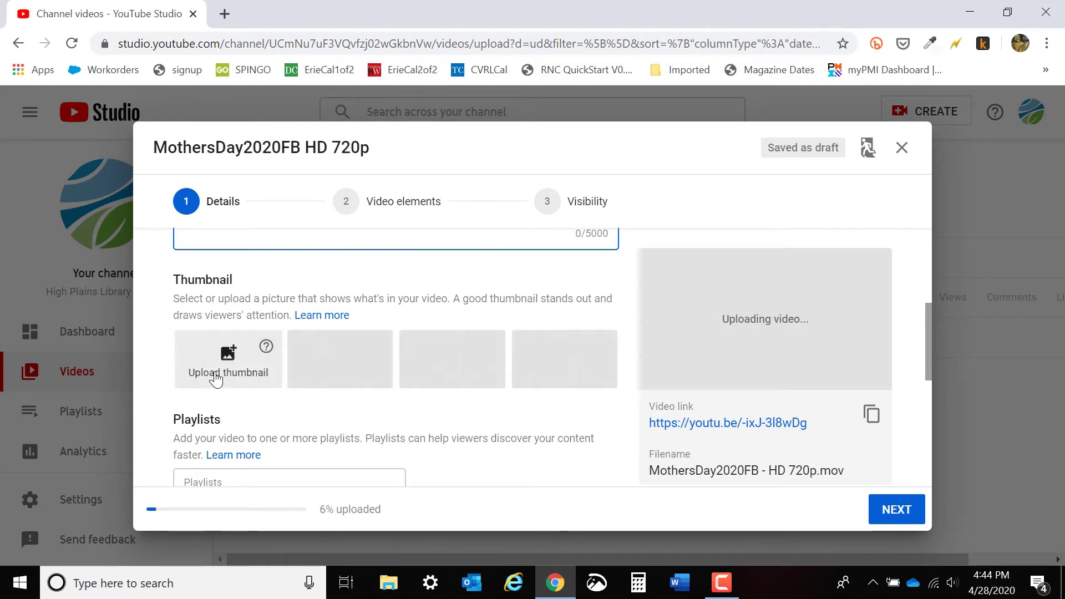
scroll(507, 436, "down", 1)
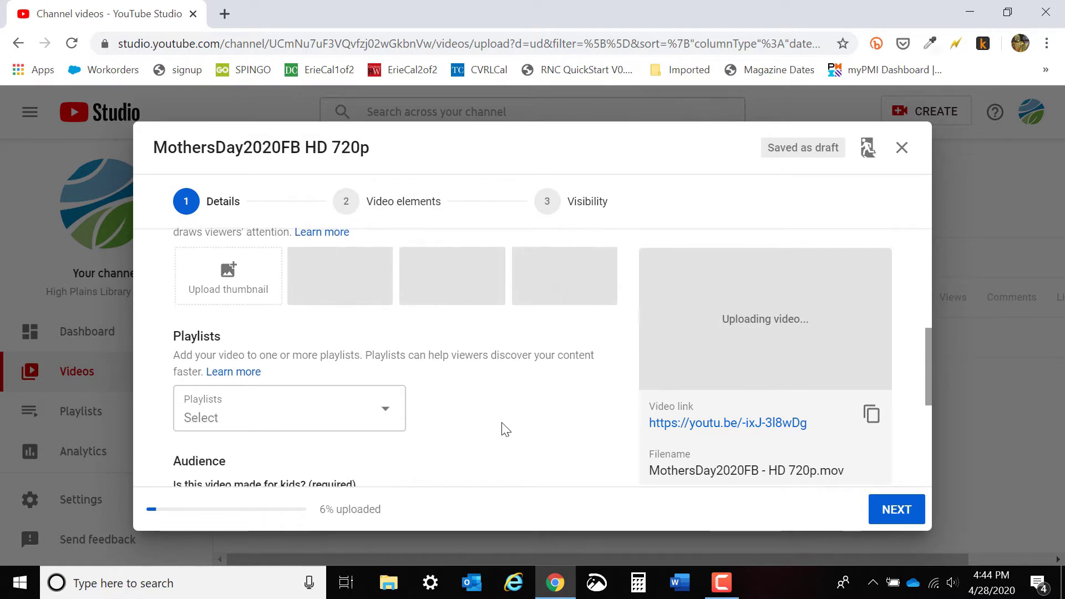
scroll(502, 428, "down", 1)
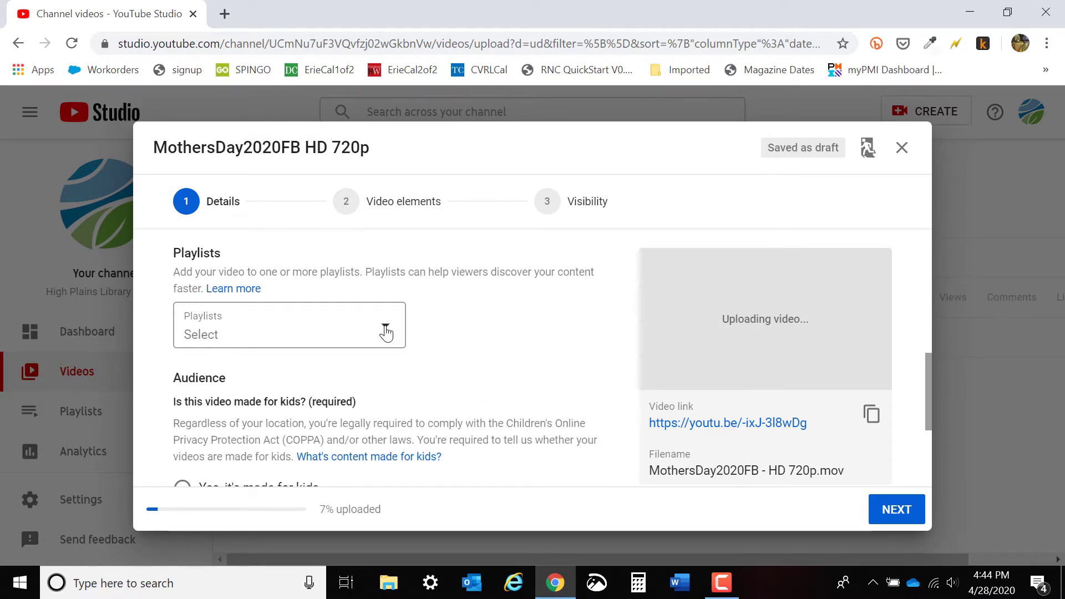
left_click(387, 333)
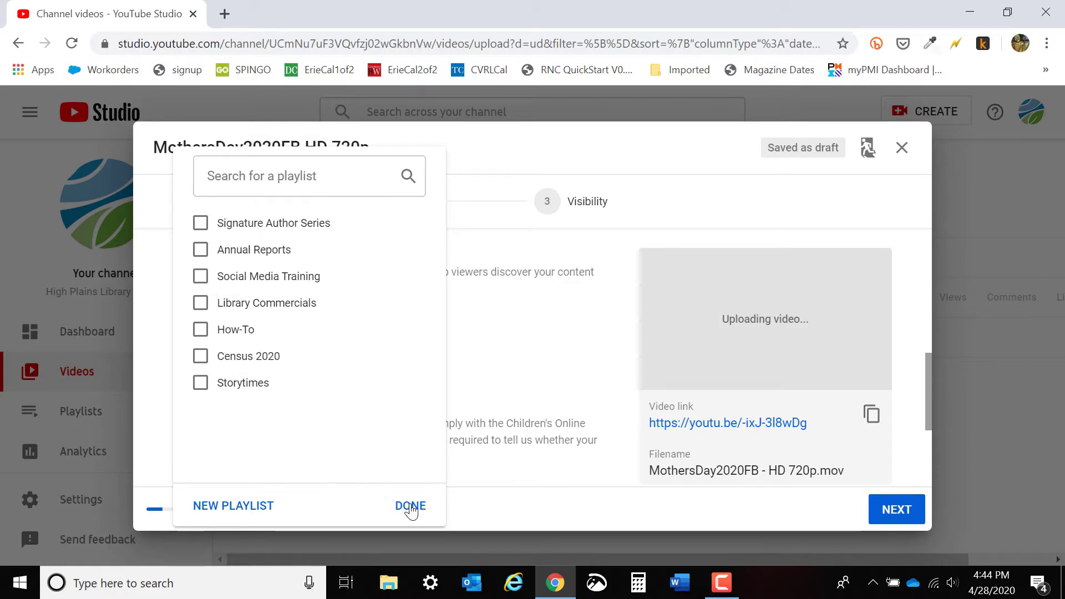
left_click(411, 508)
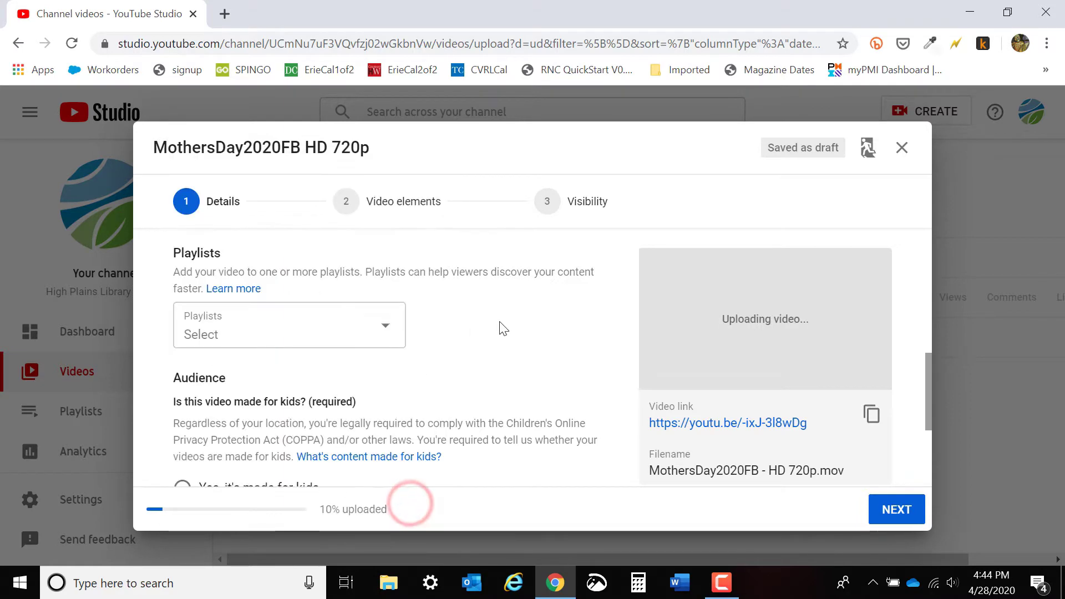
Set the video's audience to "Yes, it's made for kids".
scroll(500, 327, "down", 3)
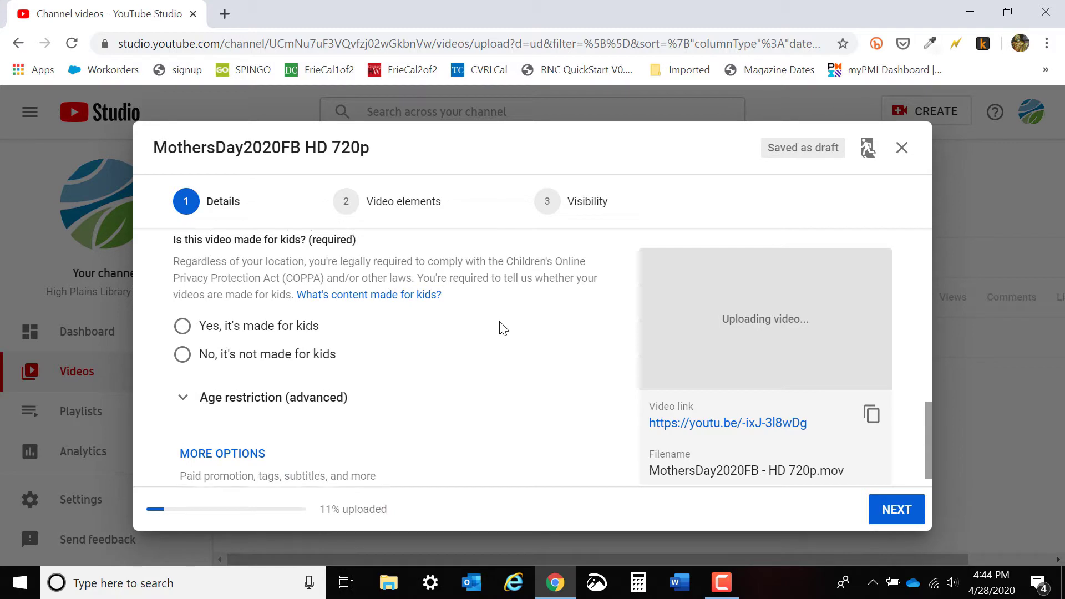
scroll(402, 441, "up", 1)
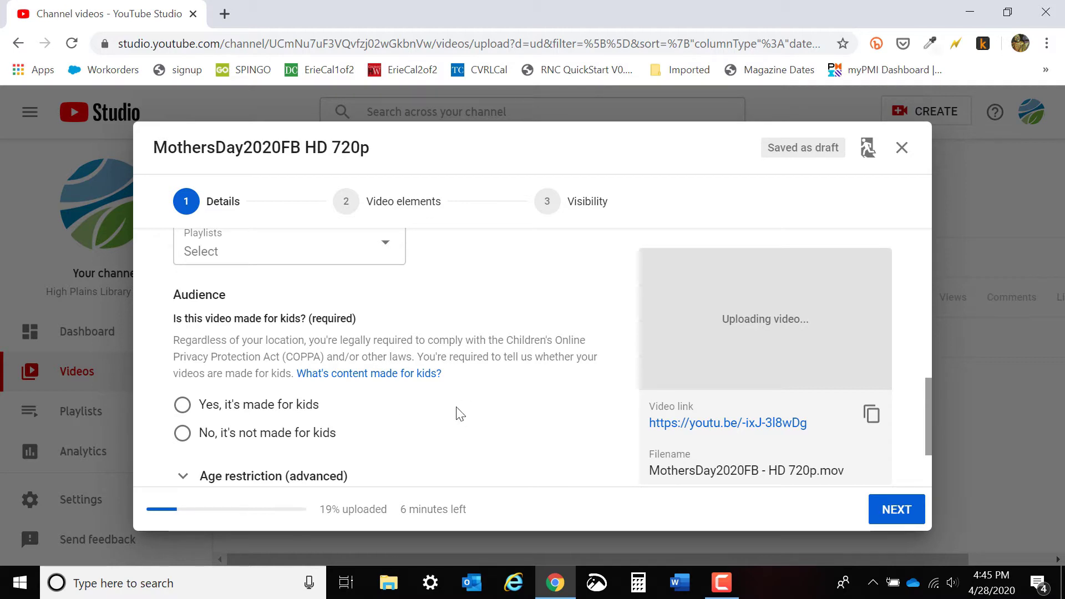
left_click(182, 411)
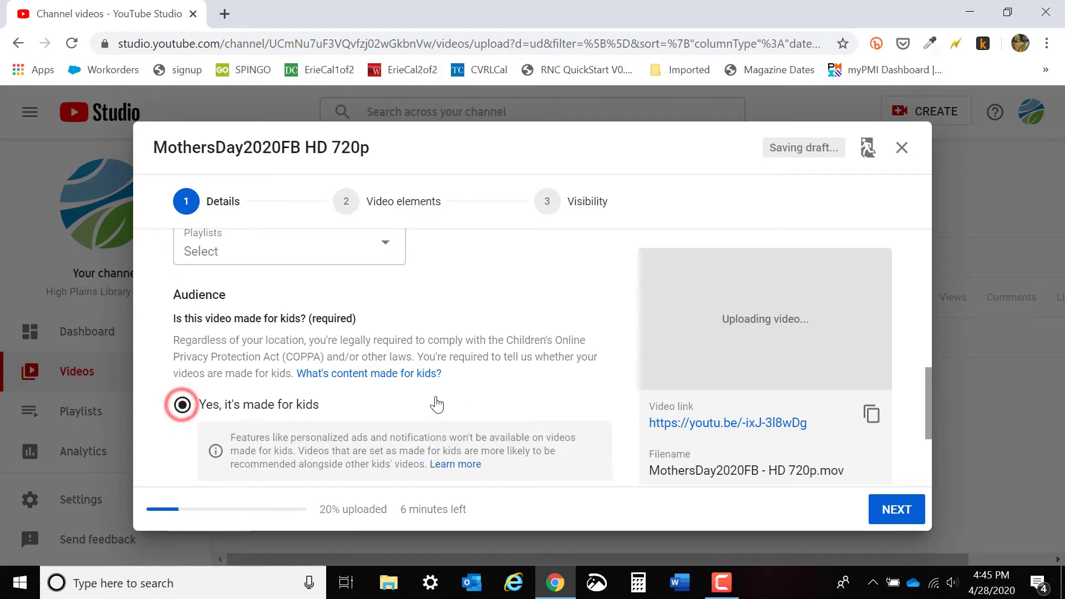
scroll(432, 399, "down", 1)
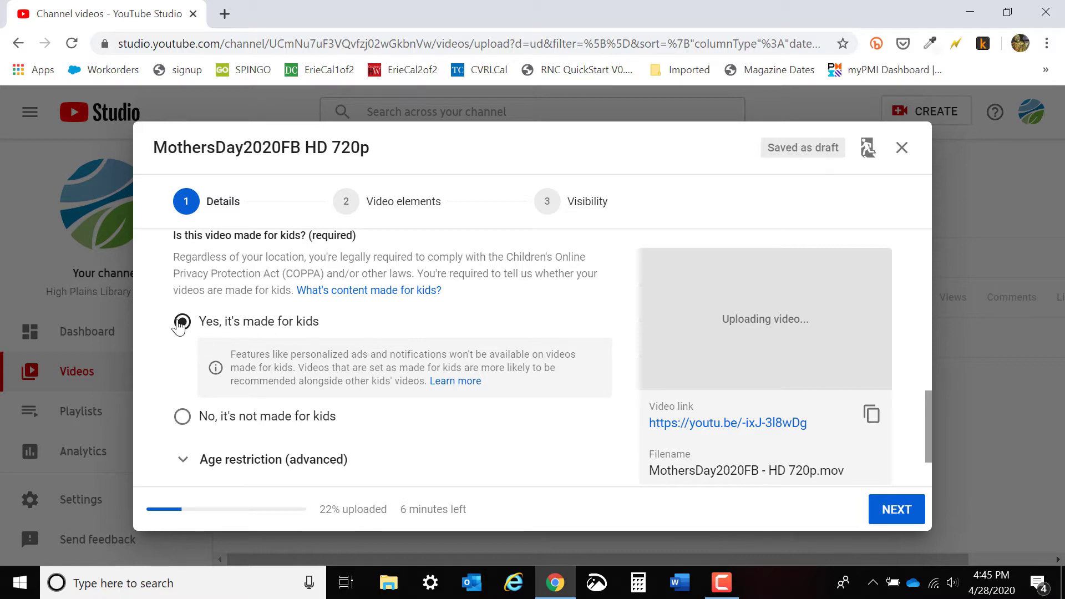
left_click(180, 318)
scroll(340, 381, "down", 2)
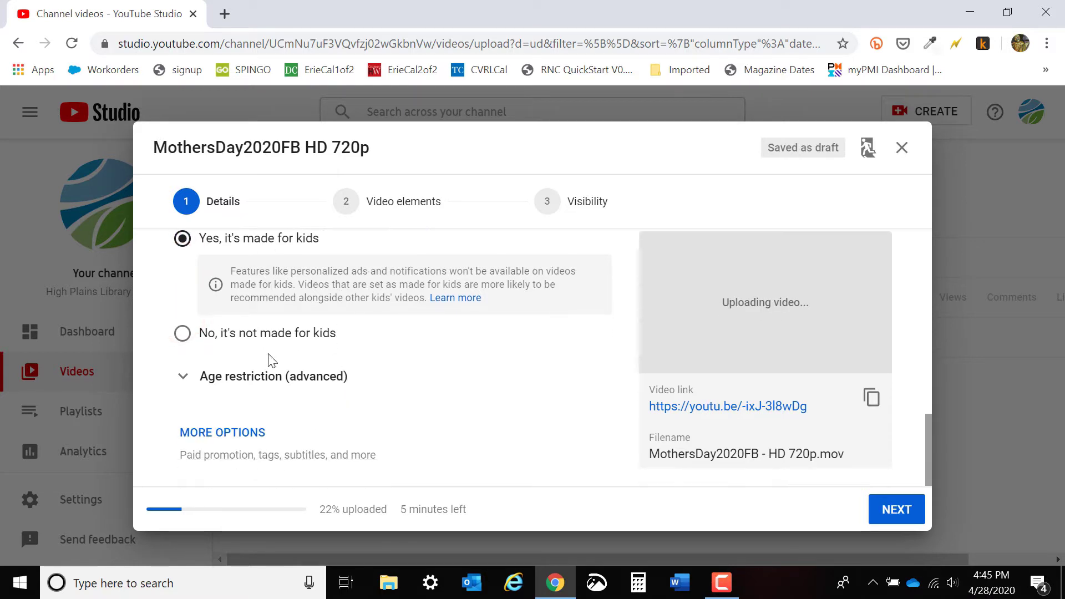
Set the audience to "No, it's not made for kids" and reveal the additional video detail options.
scroll(259, 299, "up", 2)
left_click(181, 416)
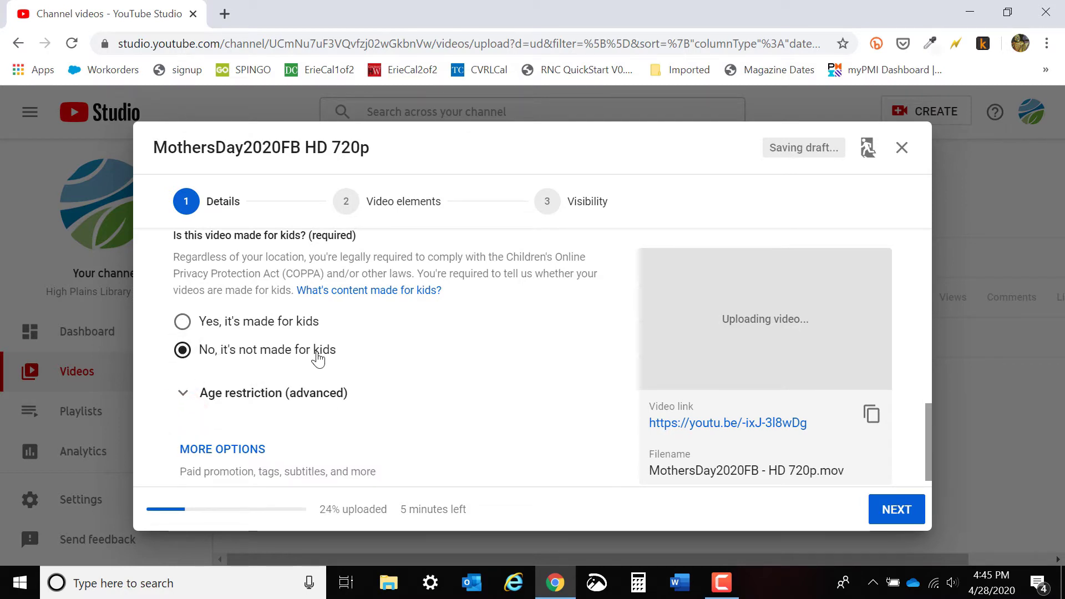
scroll(318, 358, "down", 1)
left_click(235, 431)
Examine the paid promotion, tags, language, caption certification, recording, license, category and comment settings, leaving them as they are.
scroll(488, 381, "down", 3)
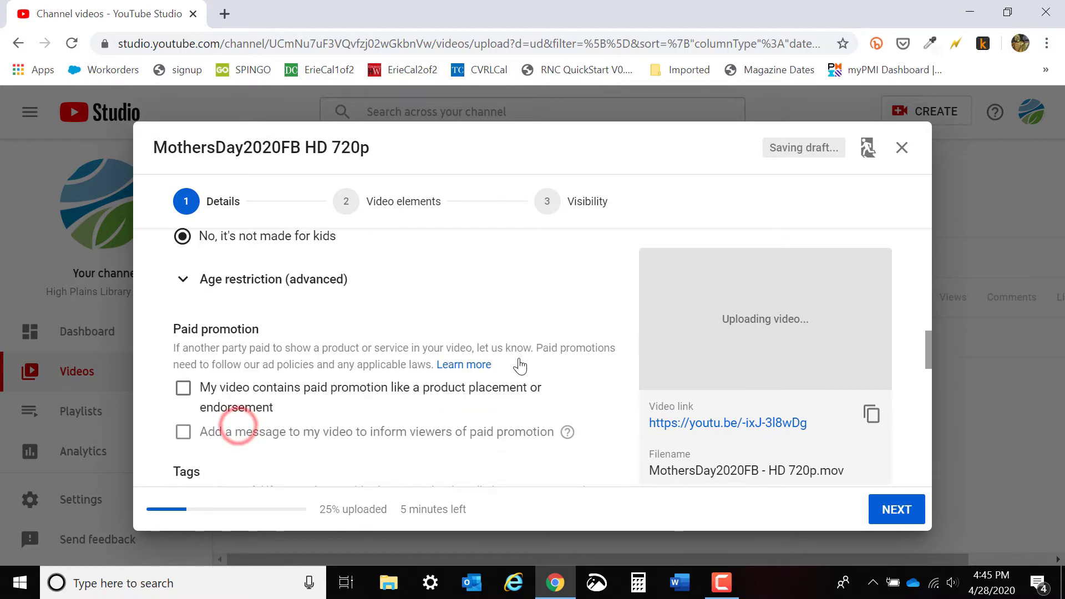
scroll(519, 366, "down", 5)
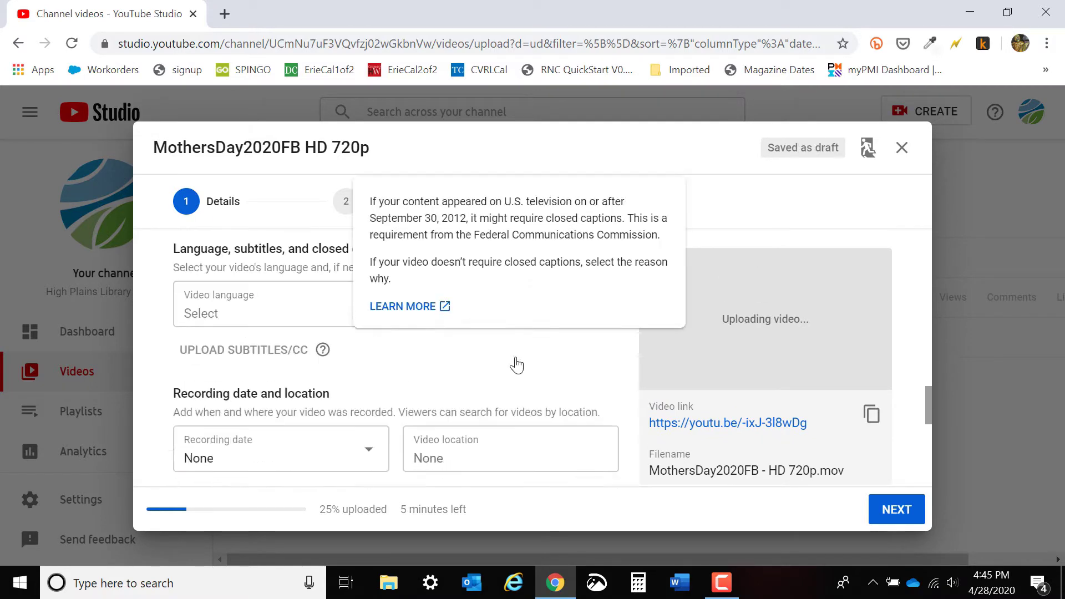
scroll(332, 348, "up", 2)
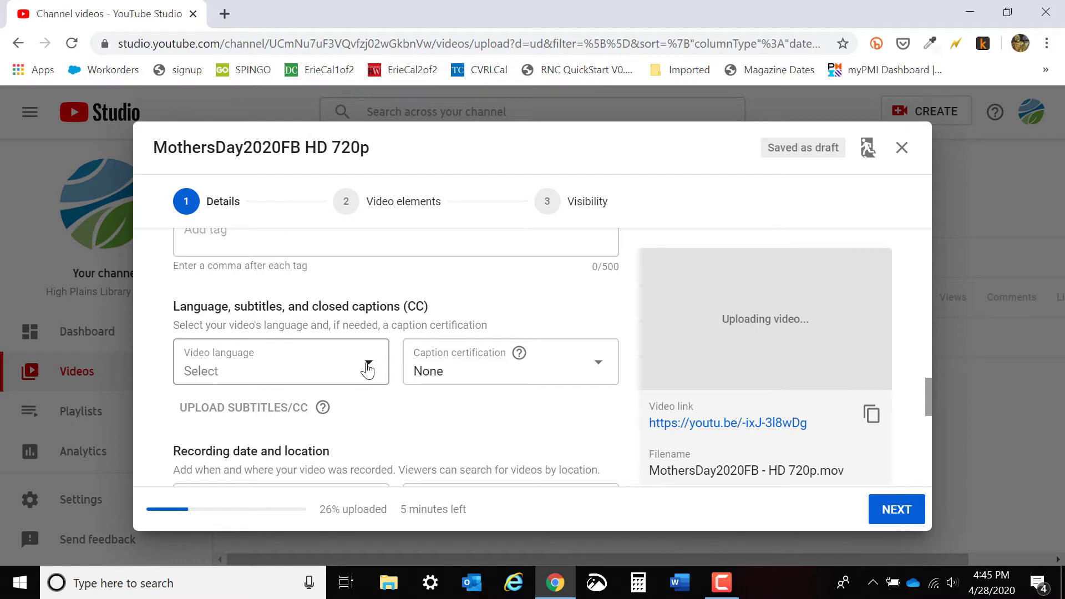
left_click(367, 367)
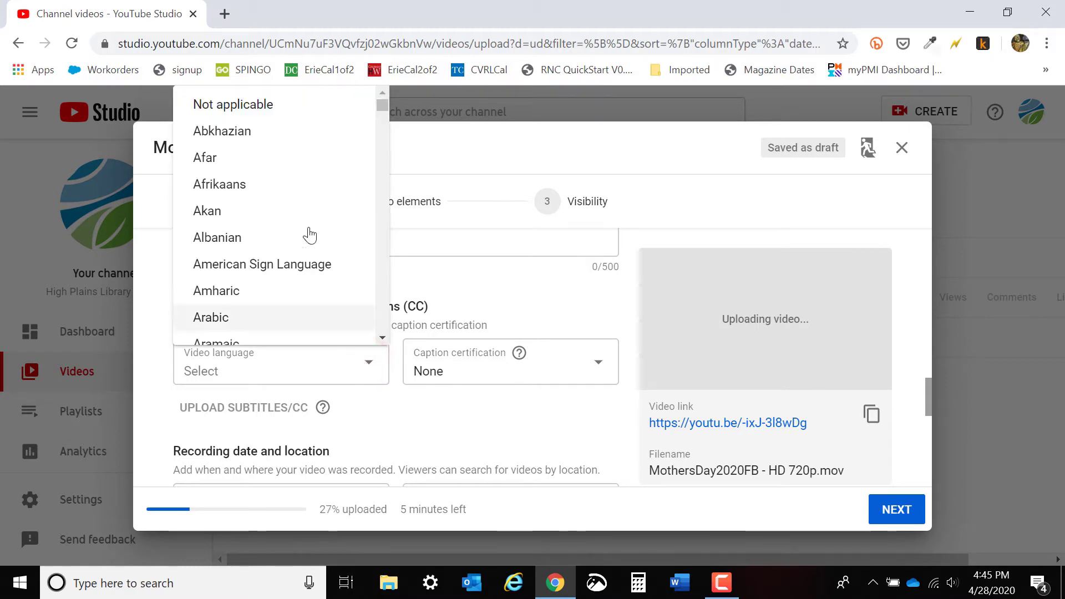
left_click(406, 429)
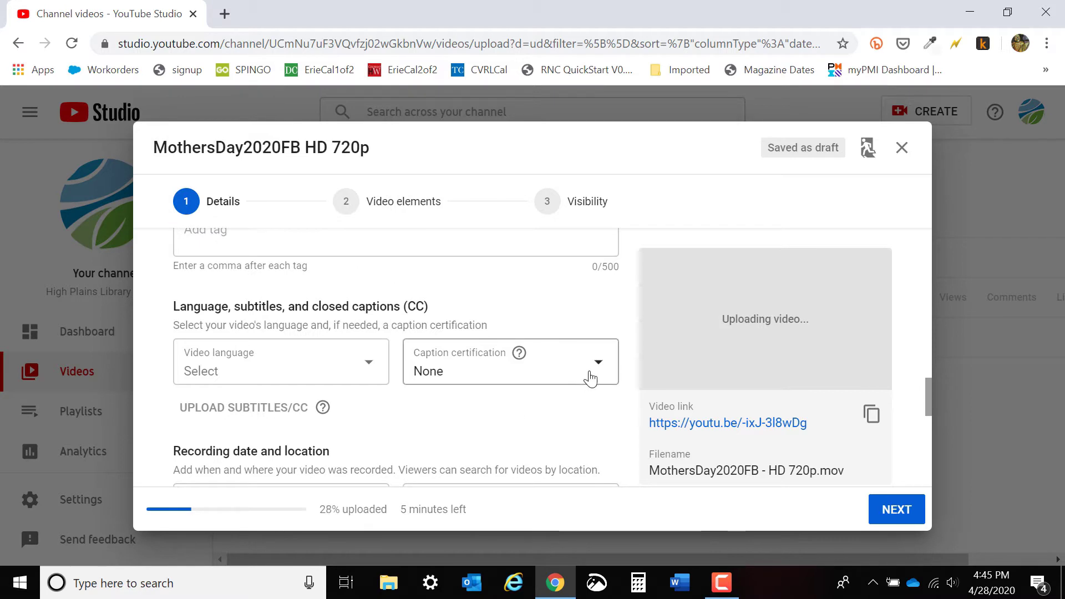
left_click(447, 373)
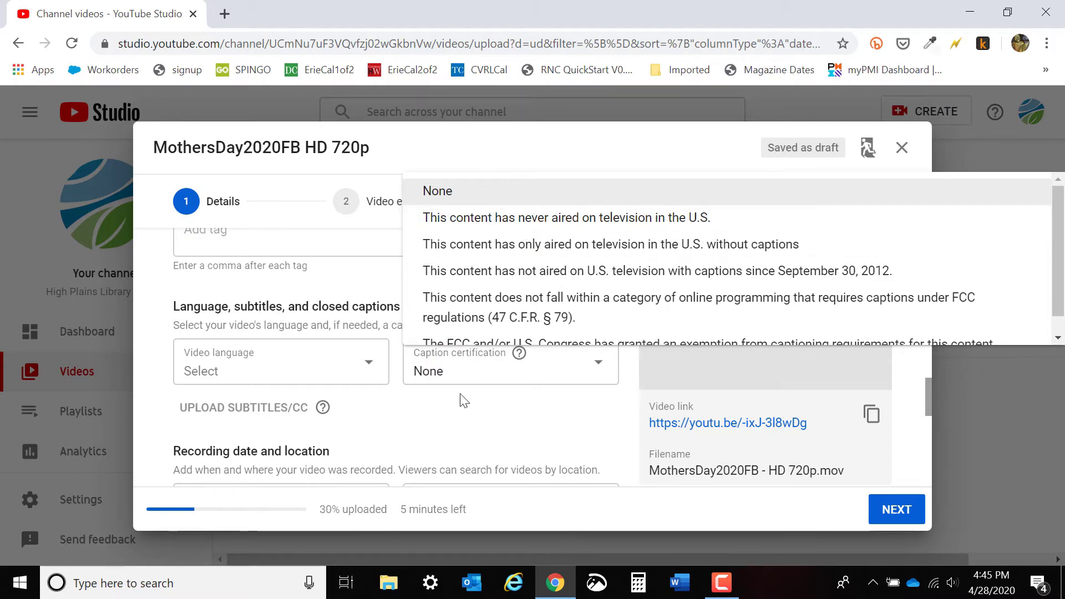
left_click(445, 421)
scroll(443, 422, "down", 2)
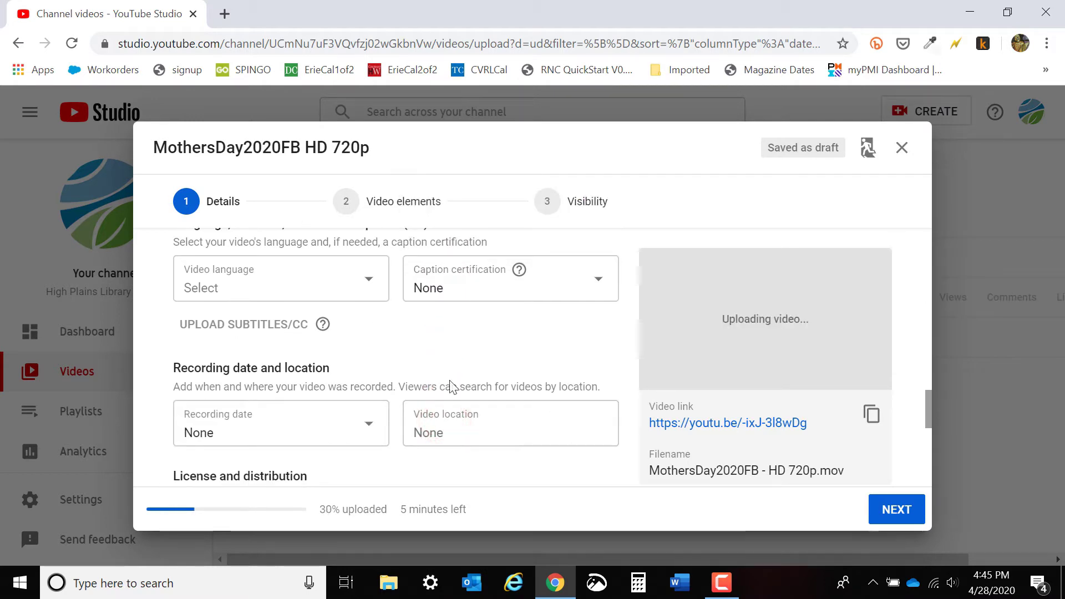
scroll(465, 315, "down", 2)
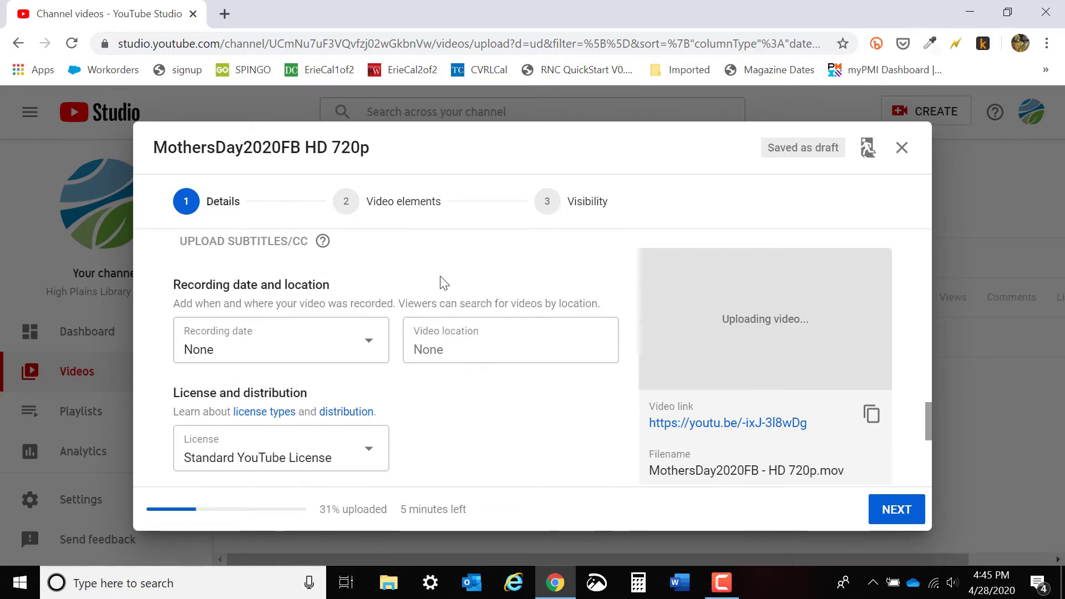
scroll(444, 283, "down", 5)
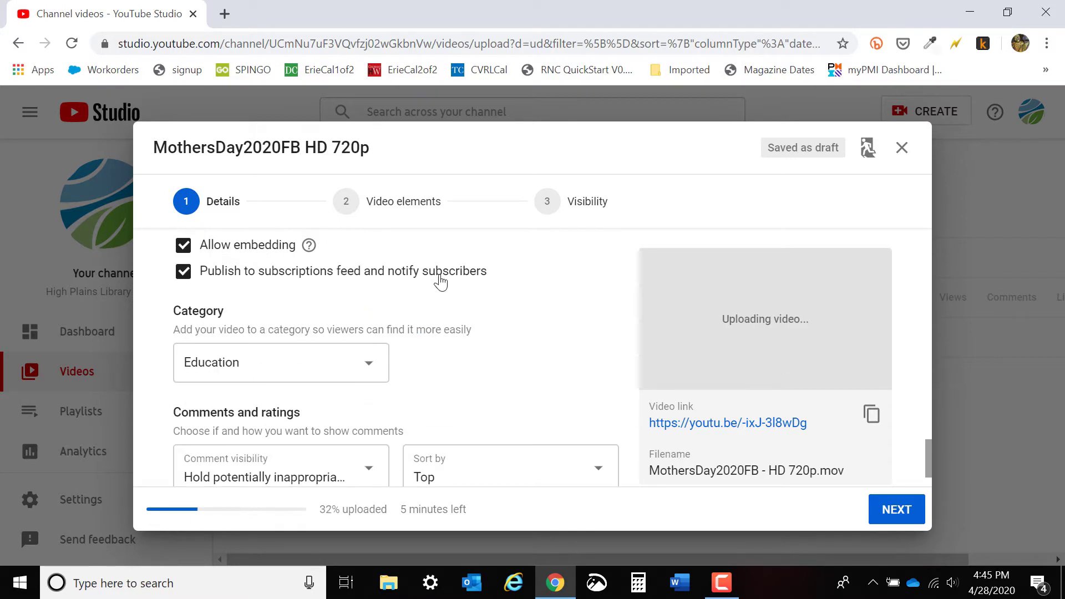
scroll(441, 283, "down", 1)
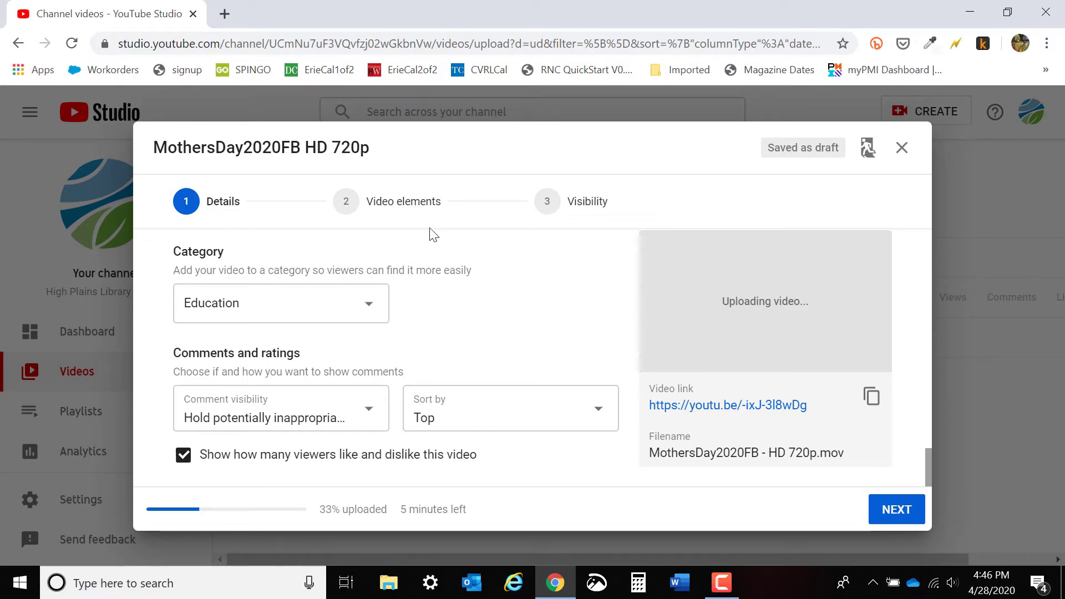
Go on to the Video elements stage and review the end screen and cards options.
left_click(417, 205)
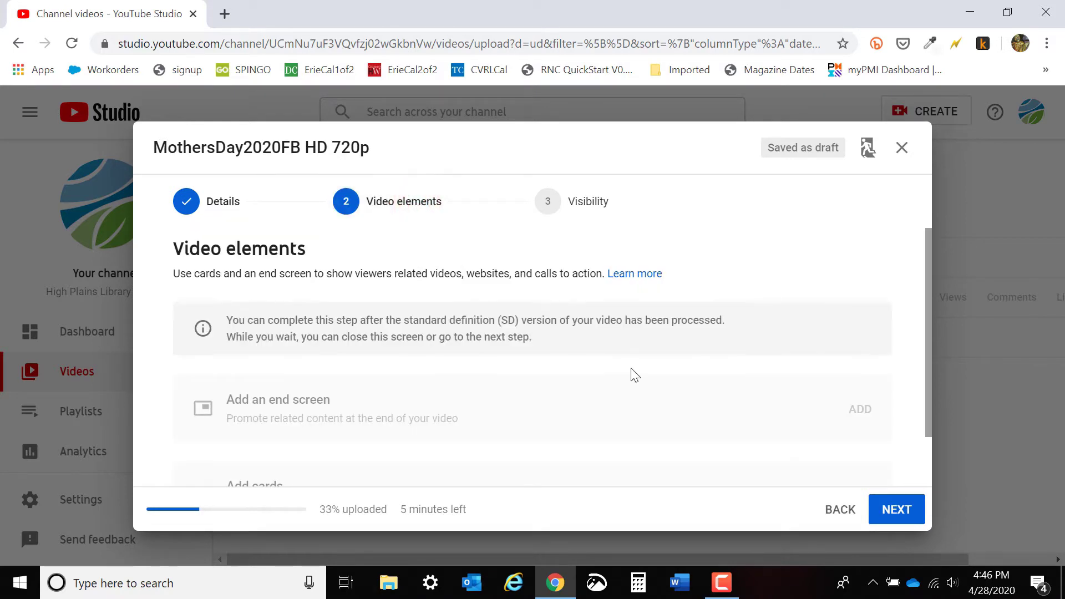
scroll(635, 375, "down", 1)
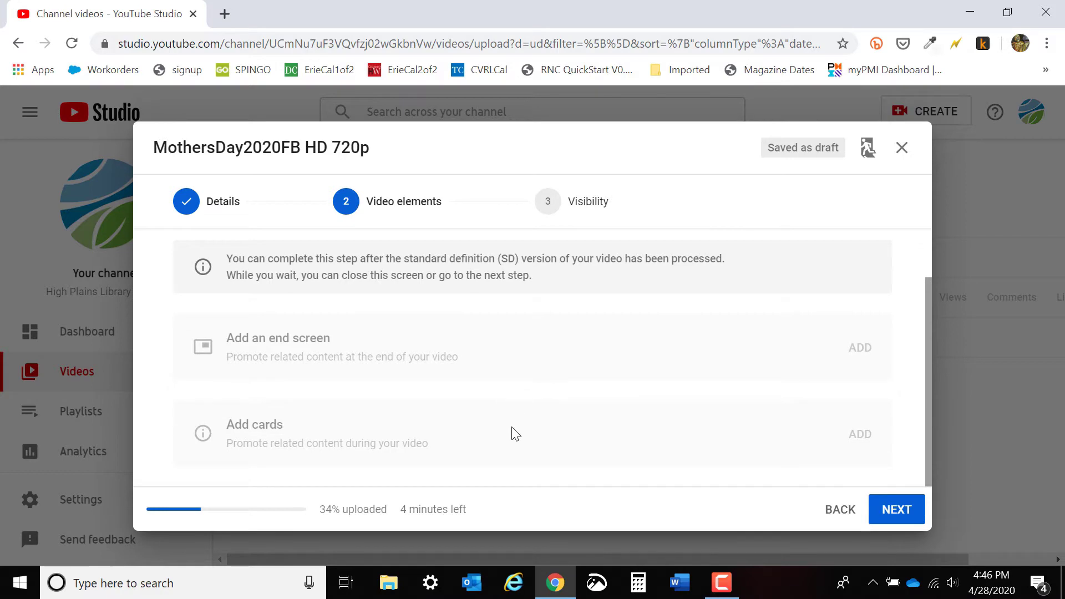
scroll(507, 345, "up", 1)
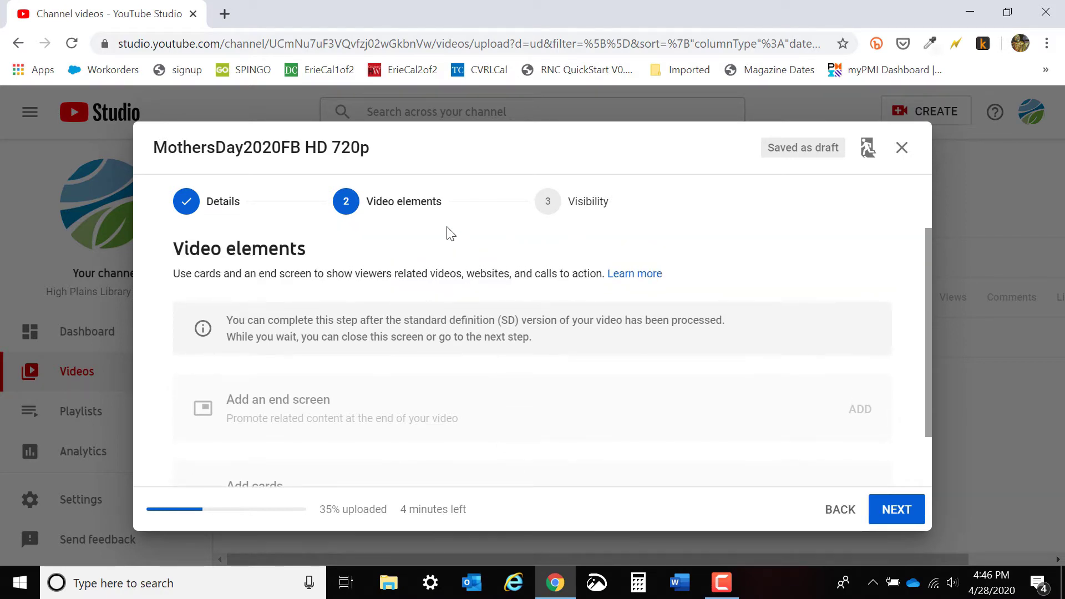
Go to the Visibility stage, set the video to Public and review the remaining publishing options.
left_click(583, 208)
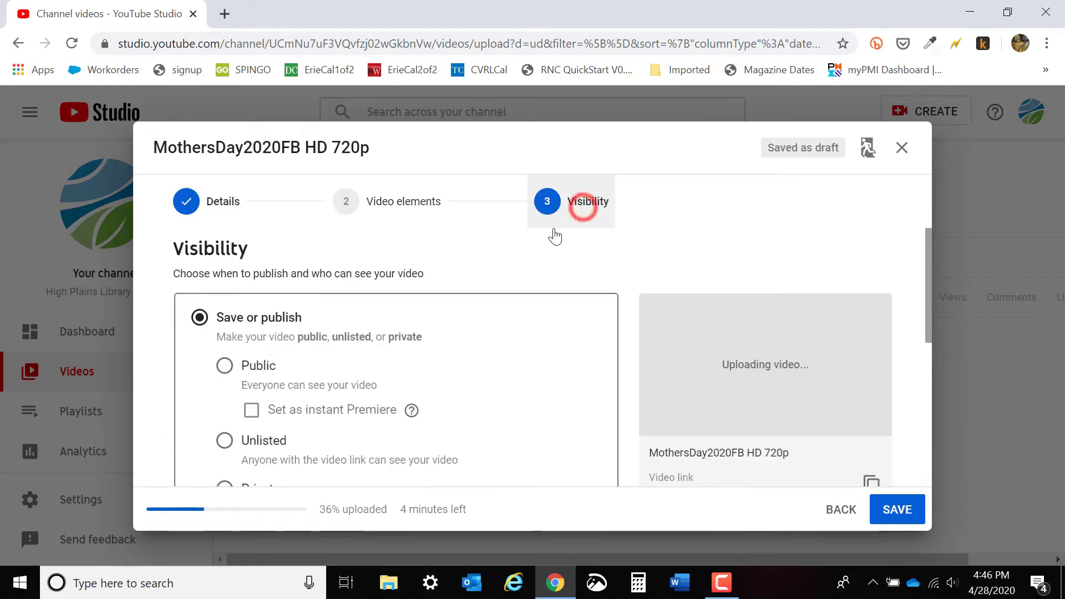
scroll(694, 276, "down", 1)
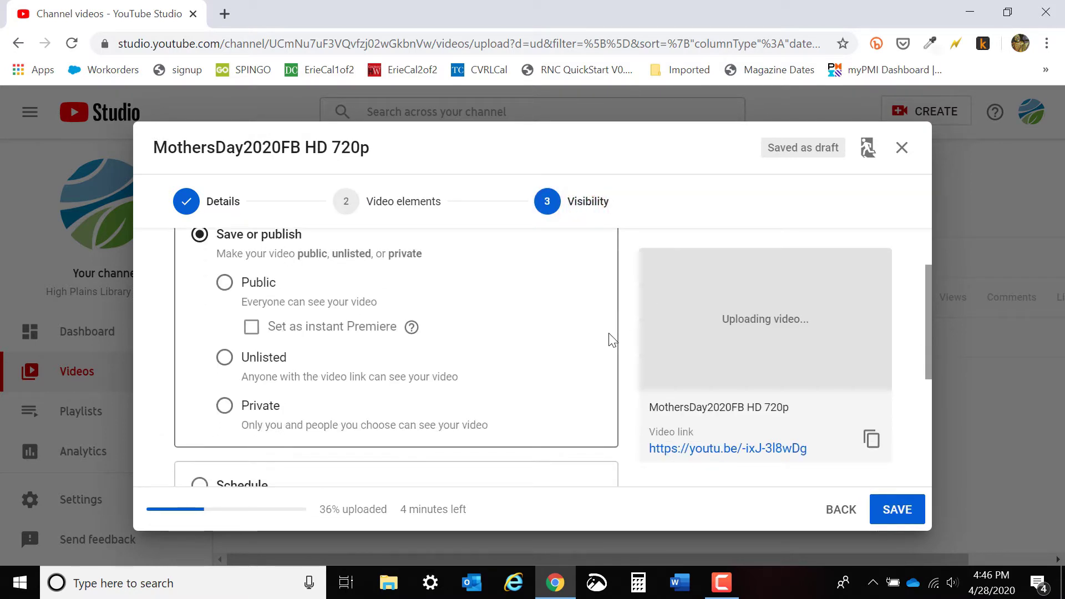
scroll(611, 340, "up", 1)
scroll(588, 346, "down", 1)
left_click(229, 282)
scroll(500, 300, "down", 1)
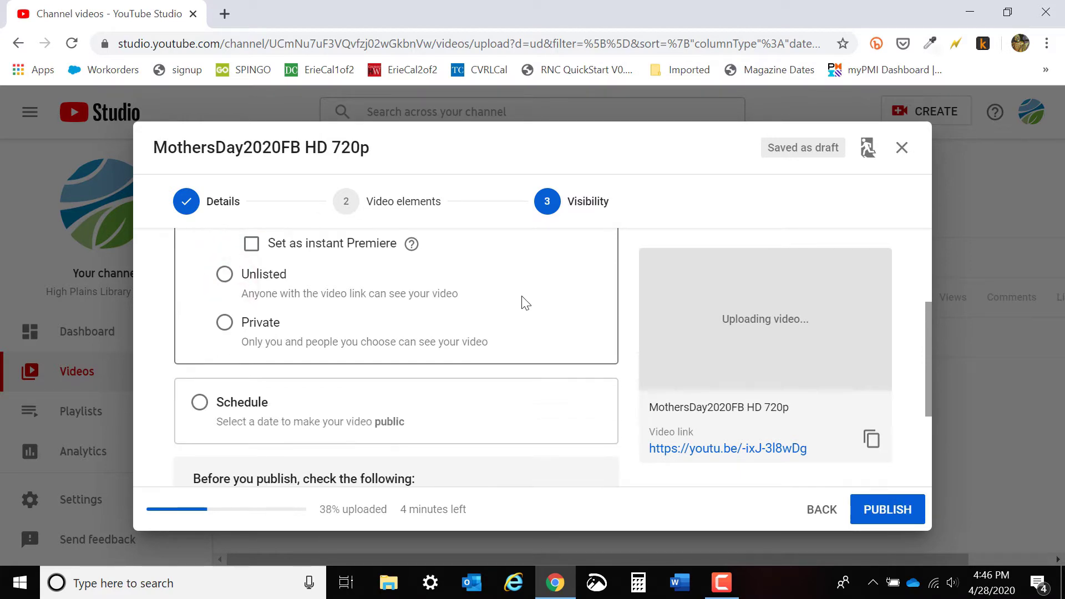
Mark the public video as an instant Premiere.
scroll(389, 316, "up", 1)
left_click(251, 326)
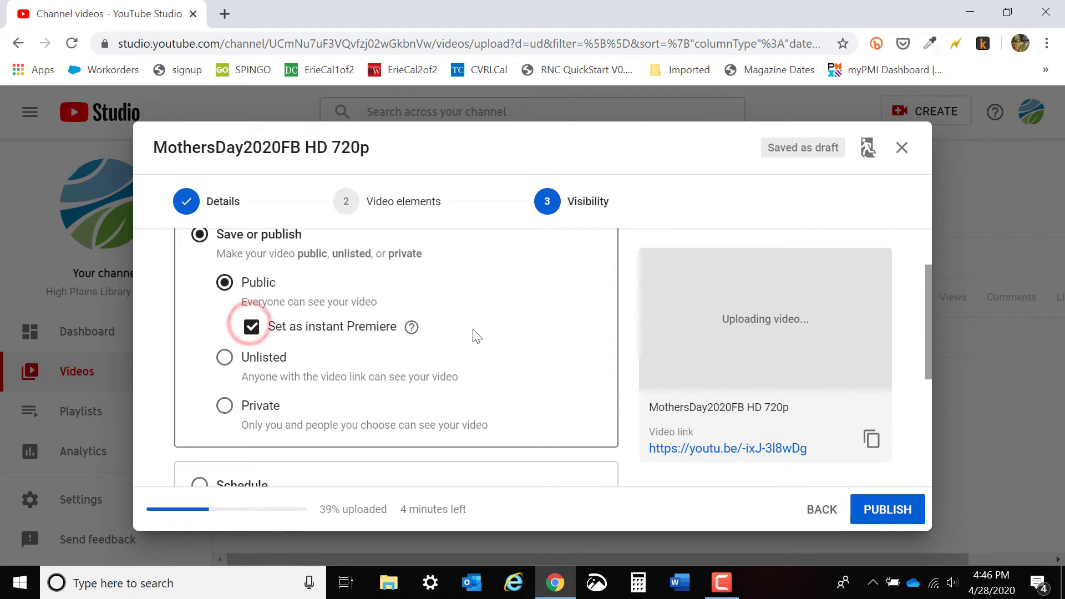
Switch the video's visibility to Schedule with Apr 29, 2020 at 12:00 AM, and set it as a Premiere.
scroll(472, 335, "down", 3)
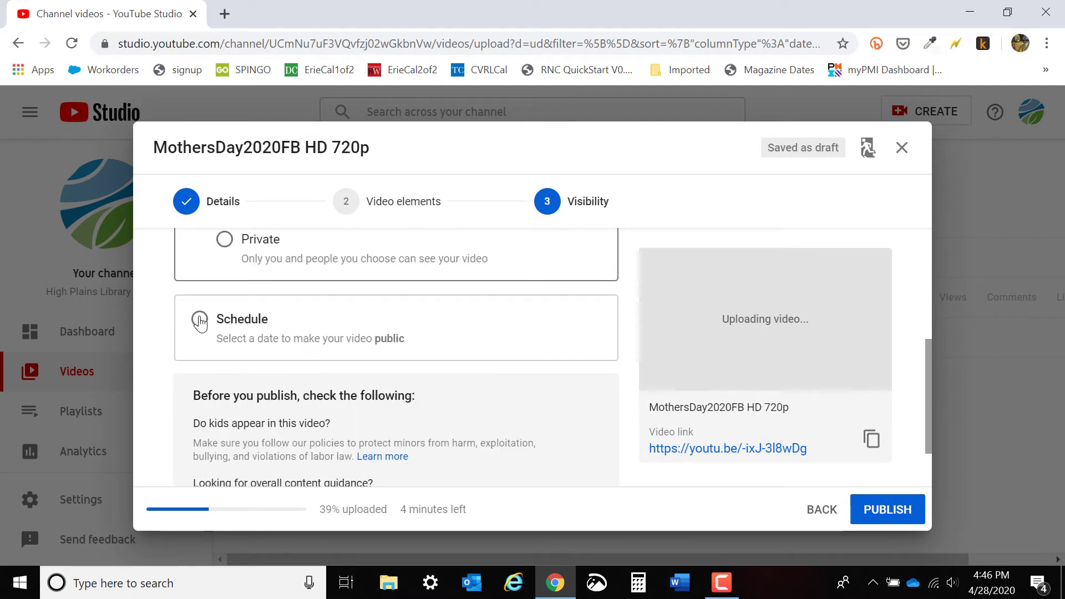
left_click(200, 321)
scroll(408, 369, "up", 4)
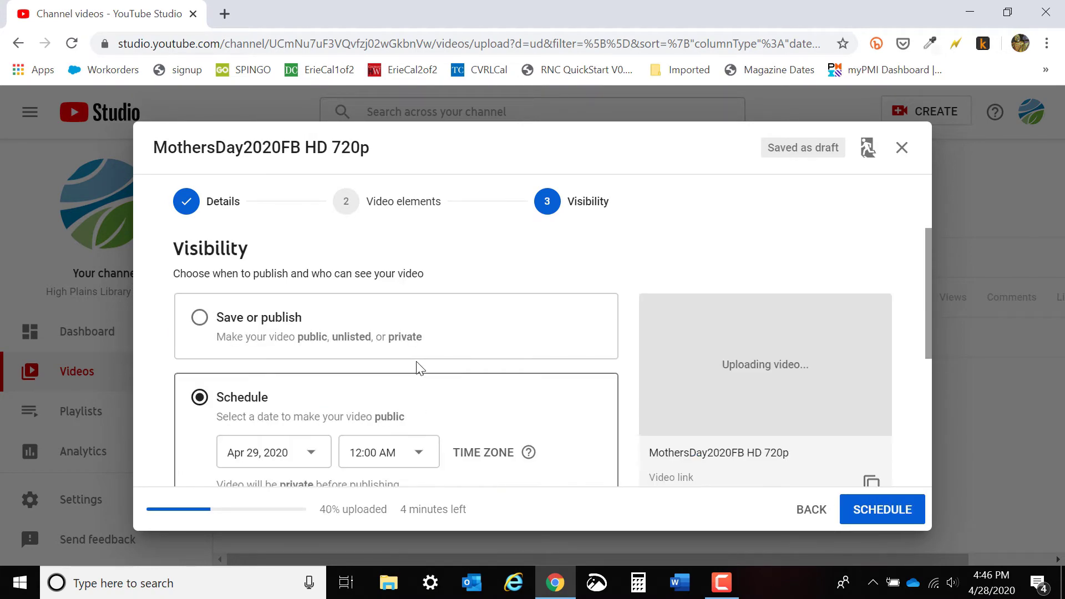
scroll(419, 367, "down", 3)
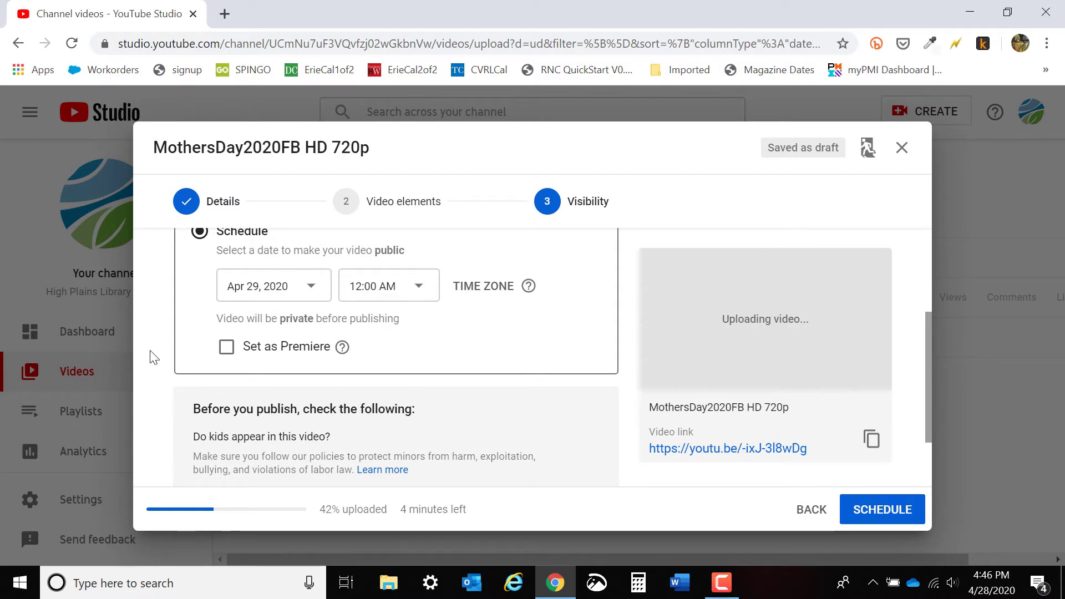
left_click(226, 349)
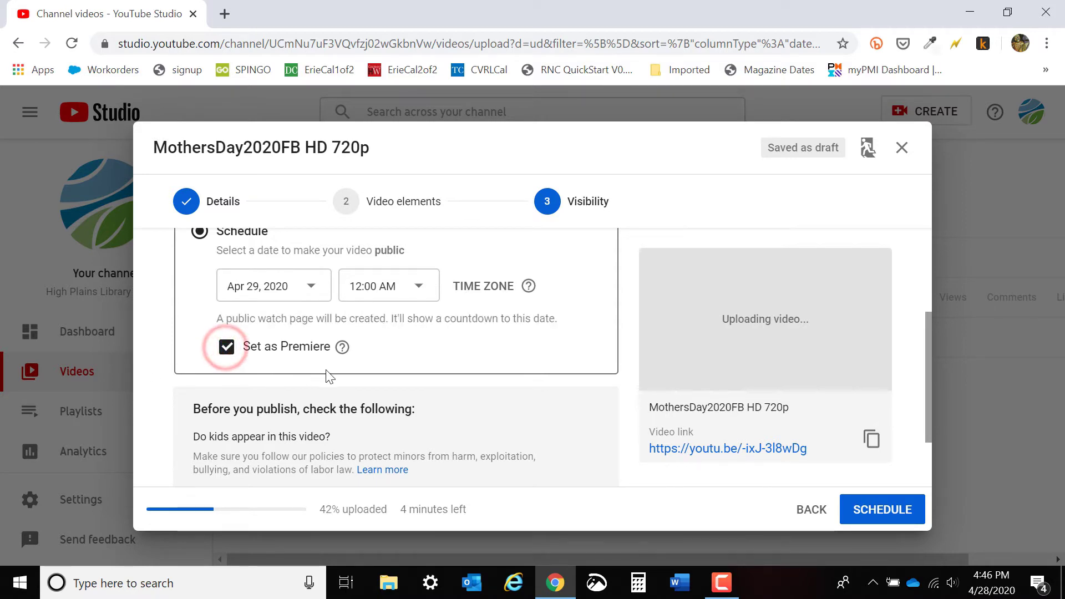
scroll(488, 373, "up", 1)
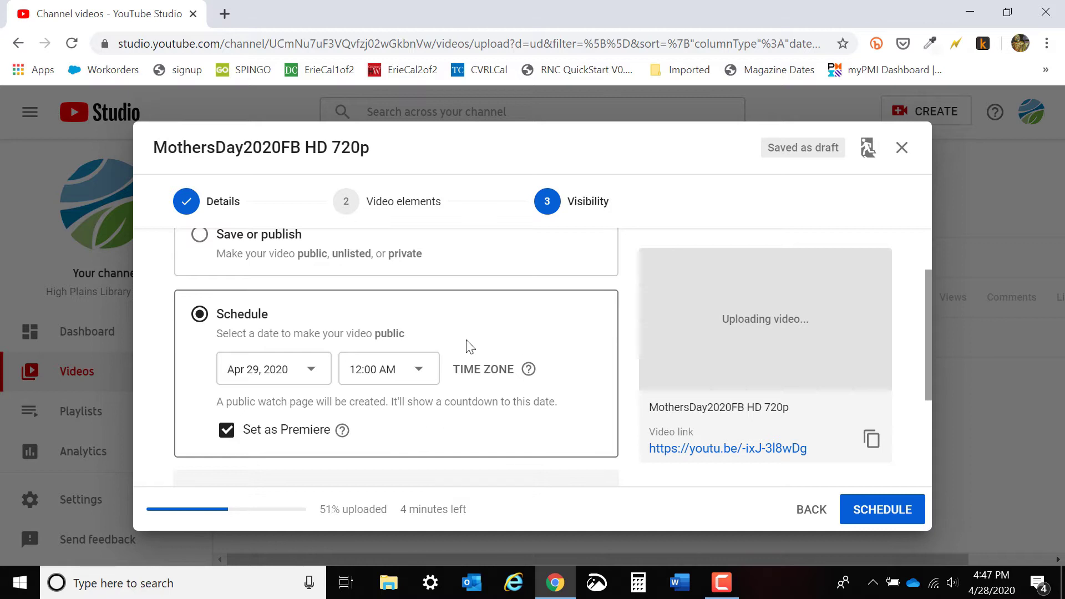
Open the help article on protecting minors from the pre-publish checks and read through the child safety policy.
scroll(561, 352, "down", 3)
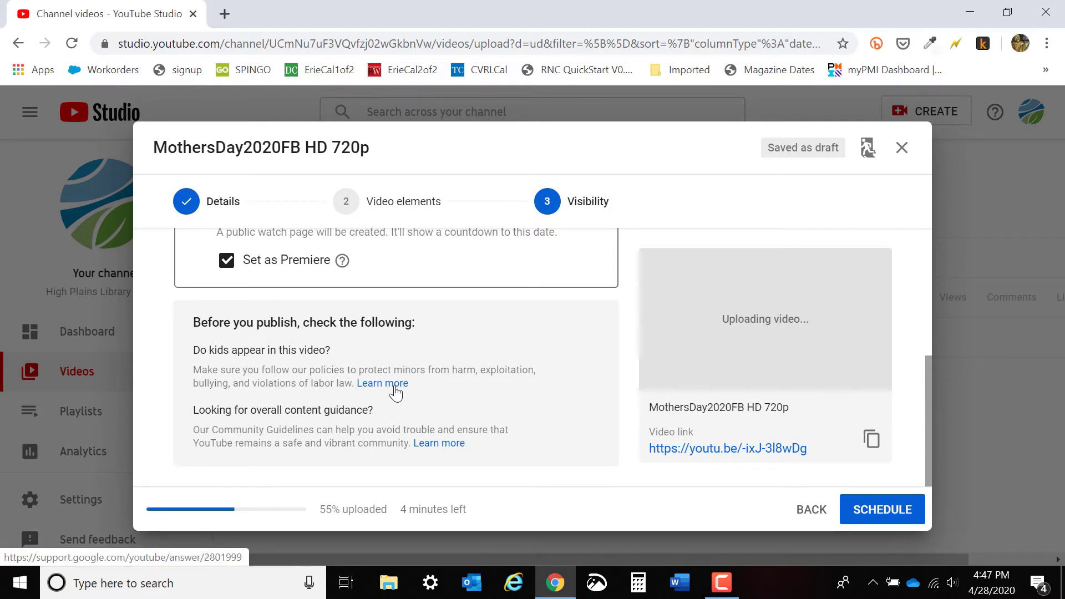
left_click(396, 391)
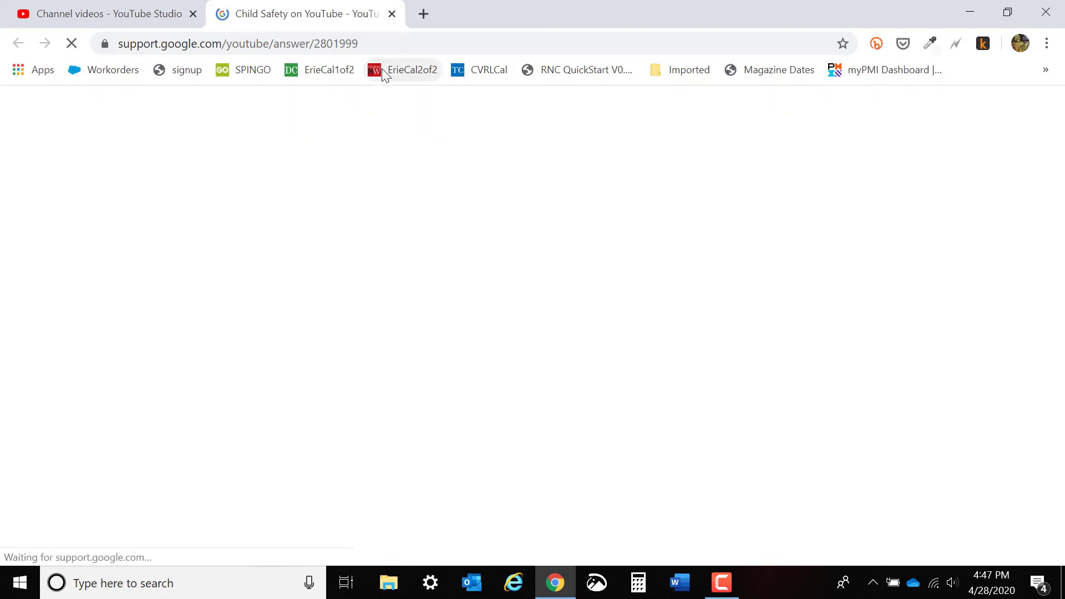
scroll(476, 295, "down", 4)
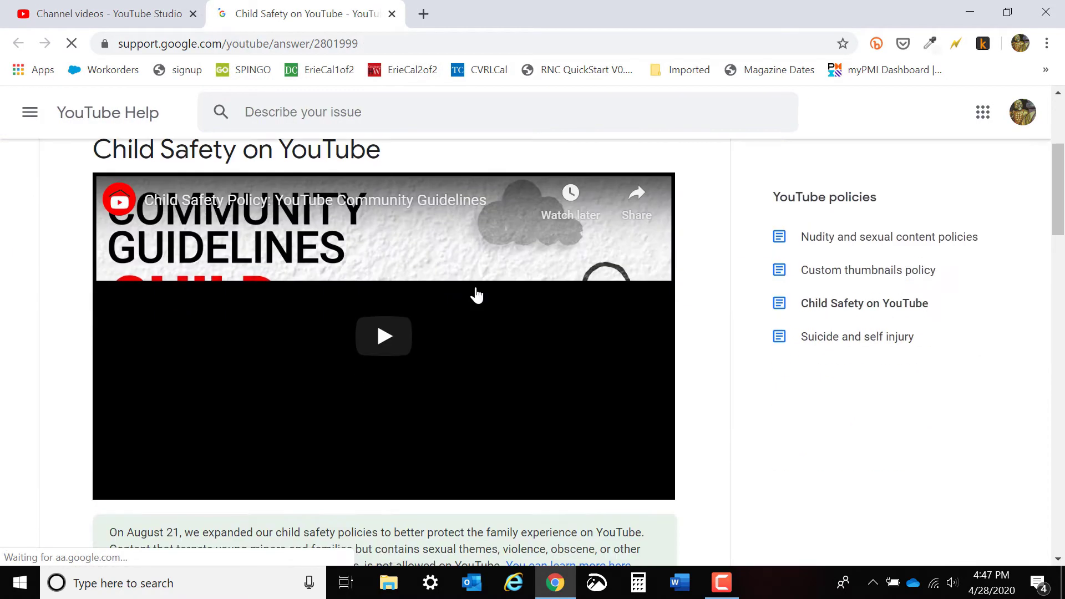
scroll(488, 295, "down", 6)
scroll(515, 294, "down", 2)
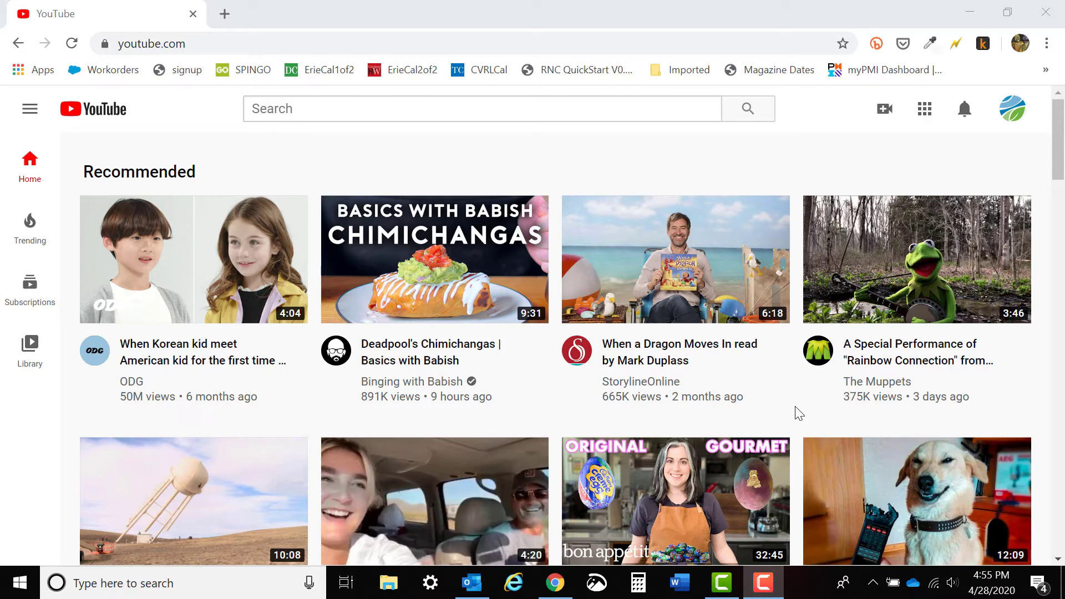
Go from the YouTube home page to YouTube Studio and open the channel's list of videos.
left_click(1013, 111)
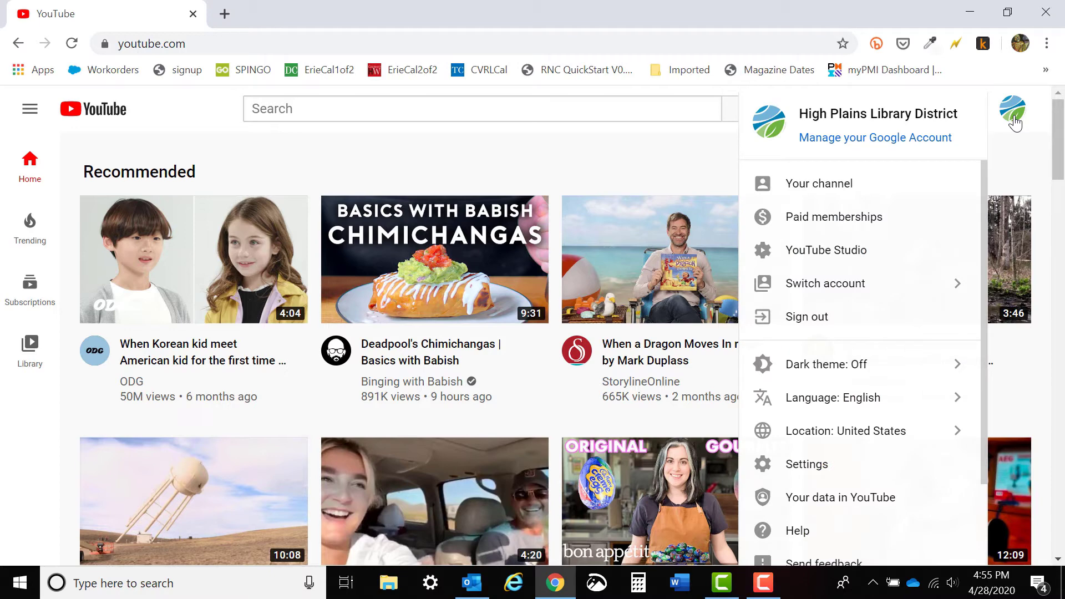
left_click(825, 251)
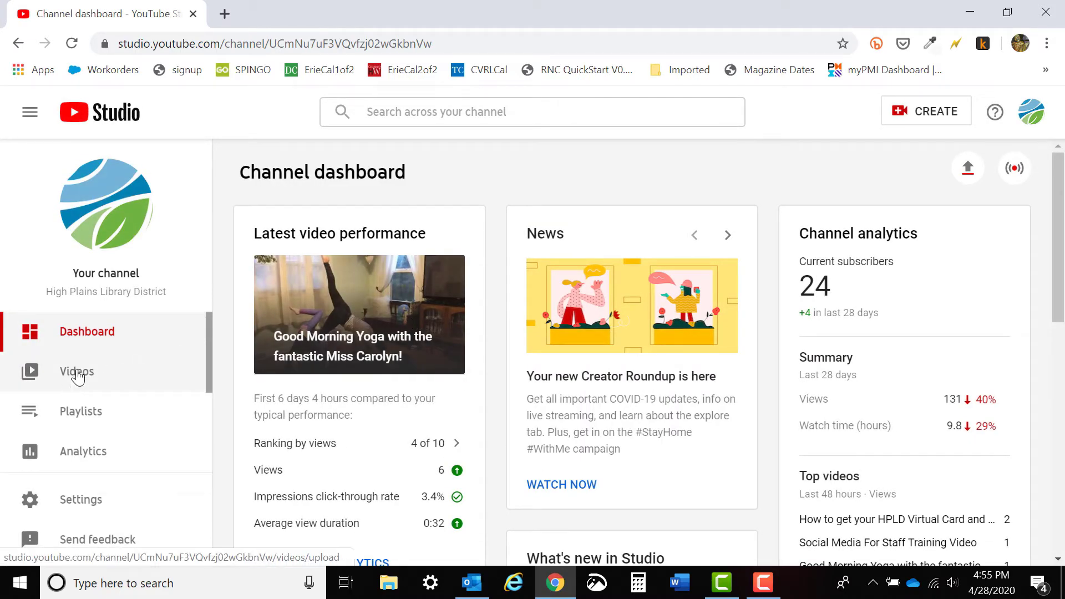
left_click(77, 372)
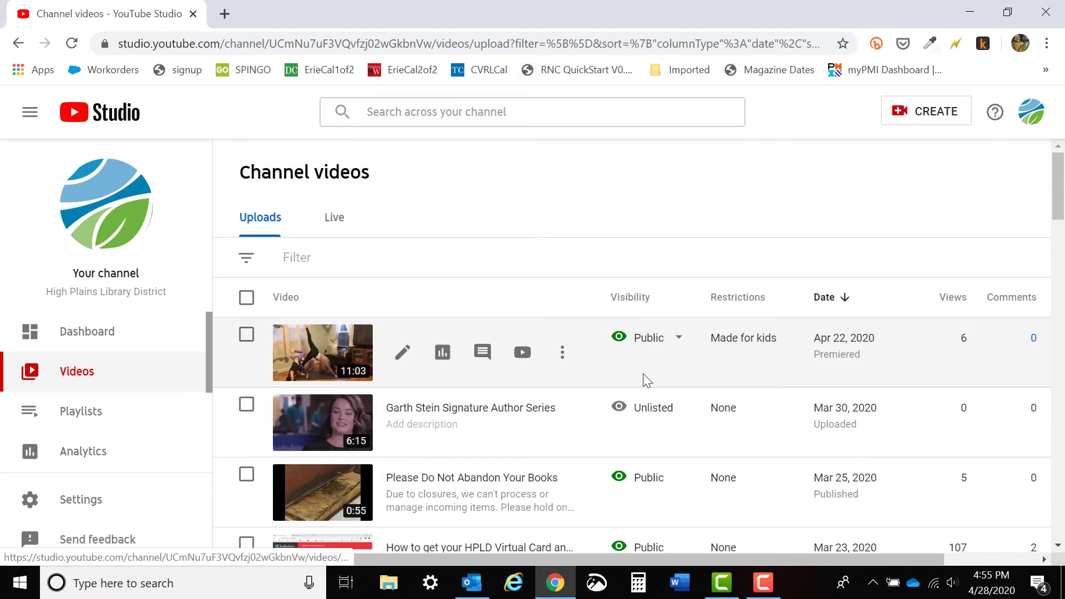
Examine the additional actions for the "Good Morning Yoga" video, both as a selected item and from its own options.
left_click(247, 334)
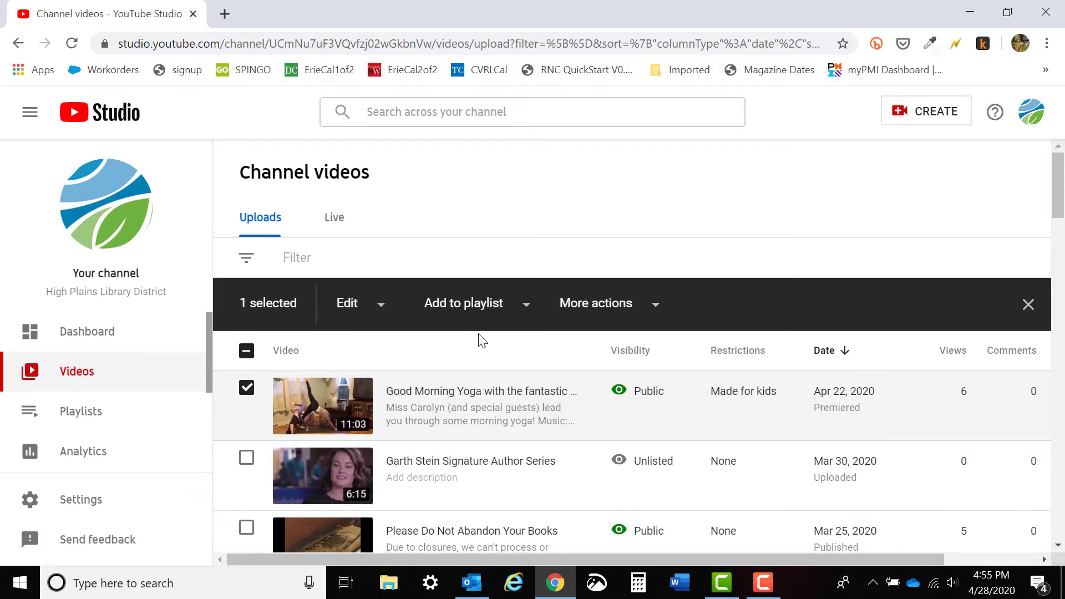
left_click(588, 313)
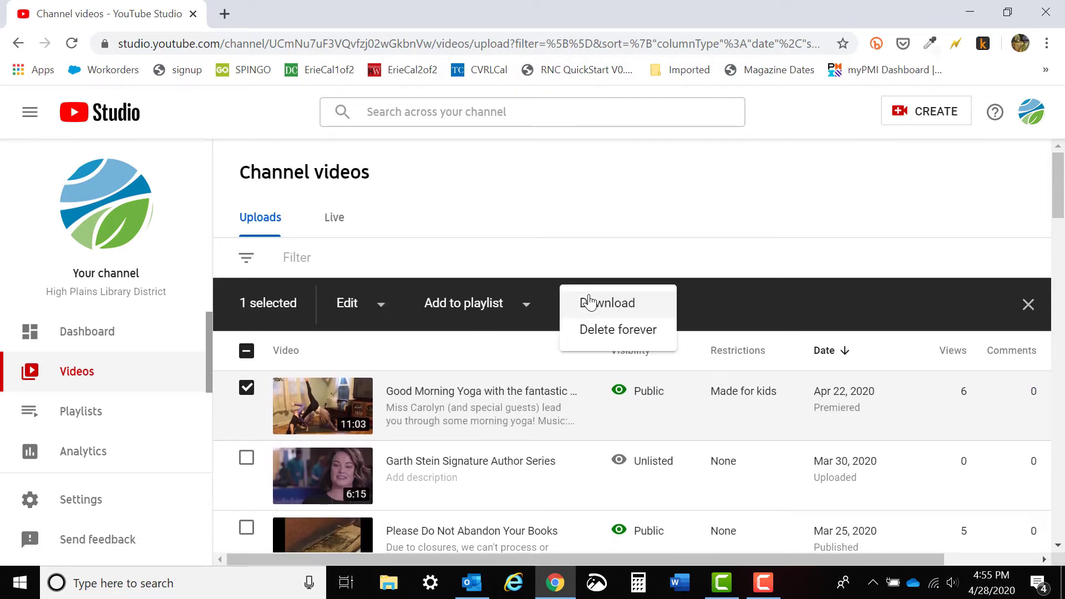
left_click(597, 197)
left_click(247, 387)
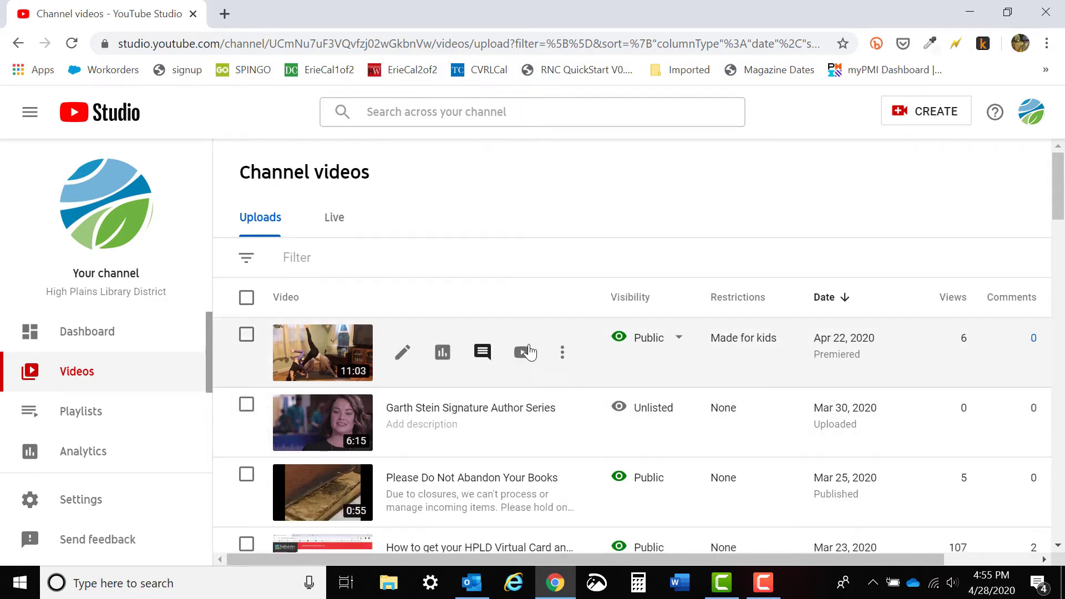
left_click(562, 352)
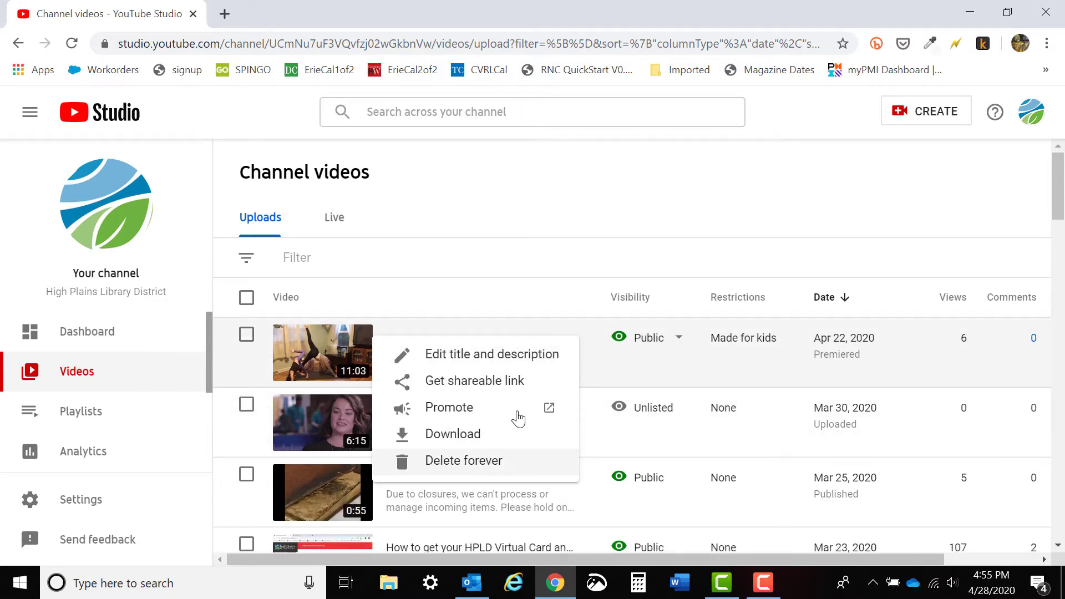
left_click(558, 207)
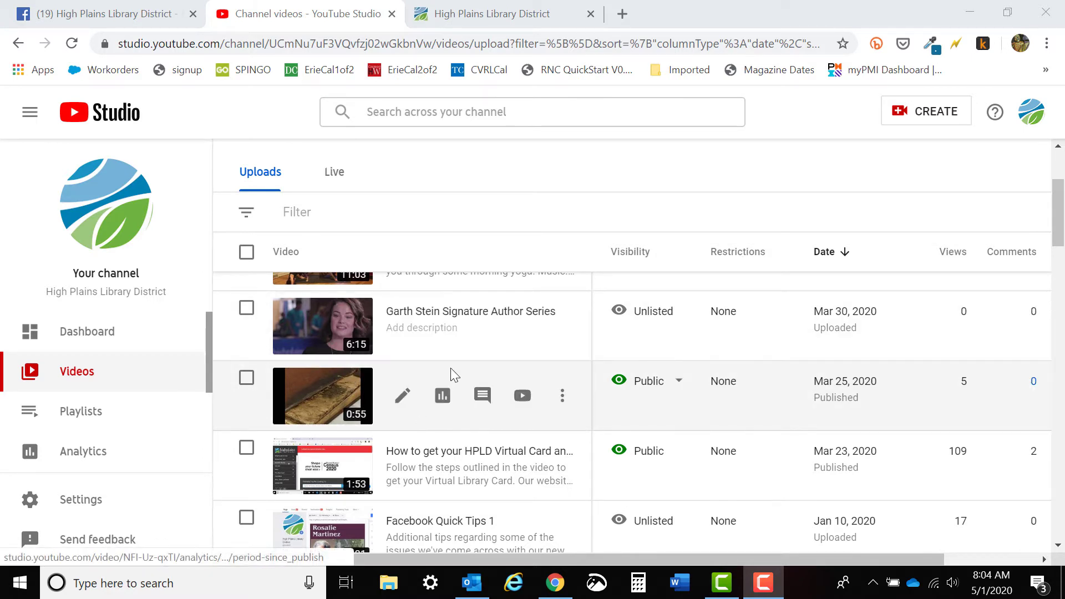
Review the options for the "Please Do Not Abandon Your Books" video and try Private visibility, without saving the change.
left_click(563, 403)
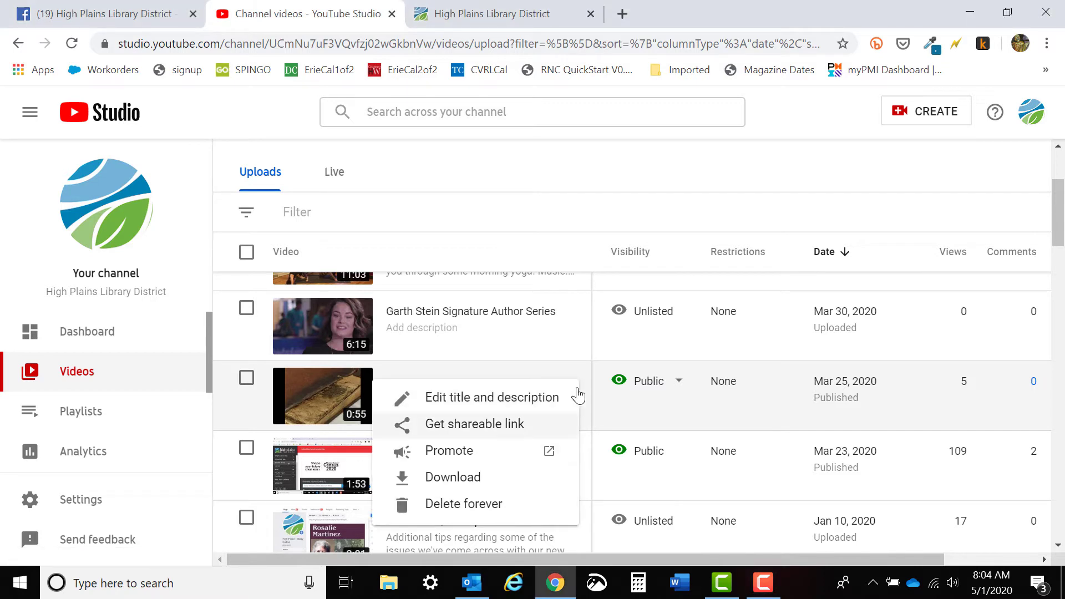
left_click(678, 382)
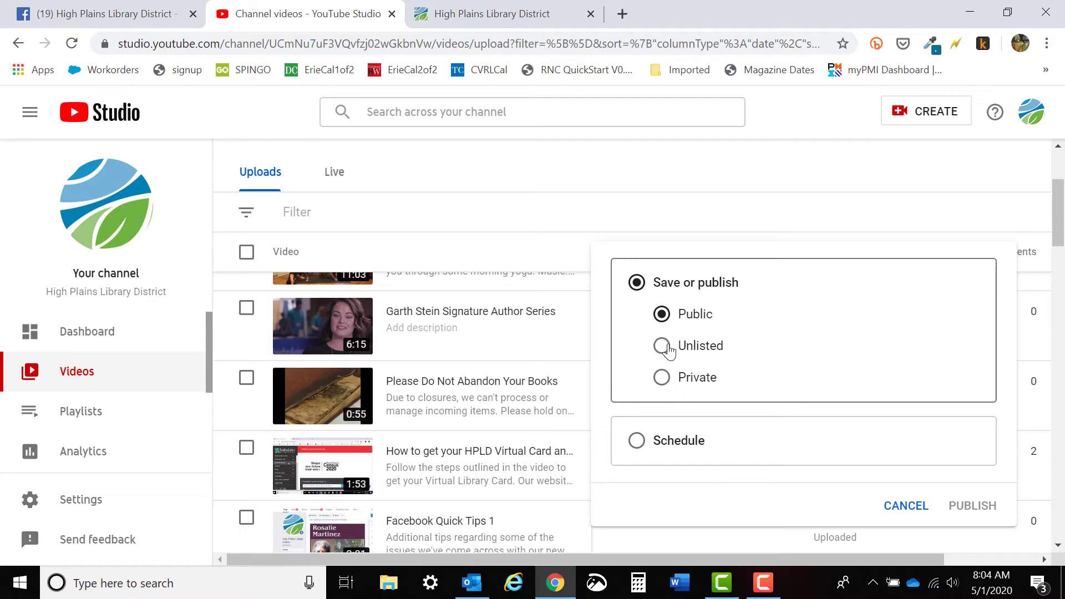
left_click(662, 377)
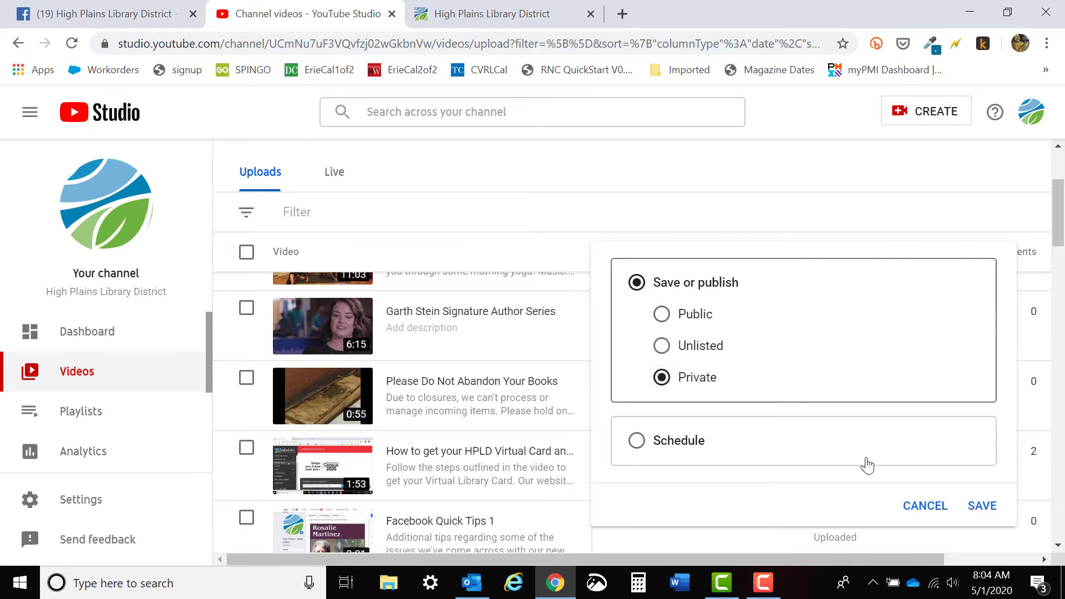
left_click(920, 506)
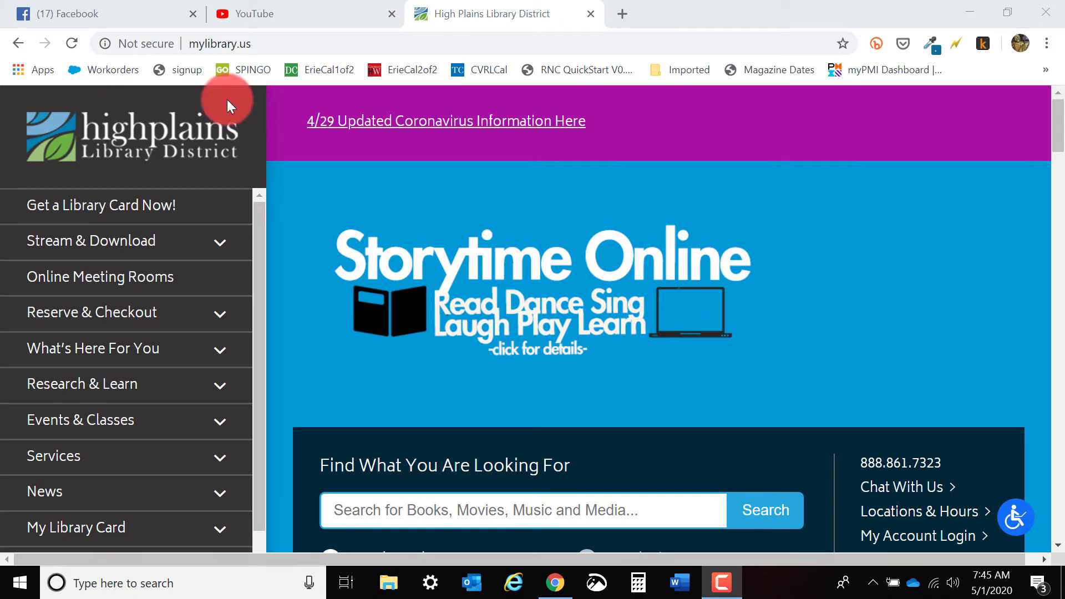
Switch to Facebook and open the High Plains Library District page from the list of managed pages.
left_click(92, 12)
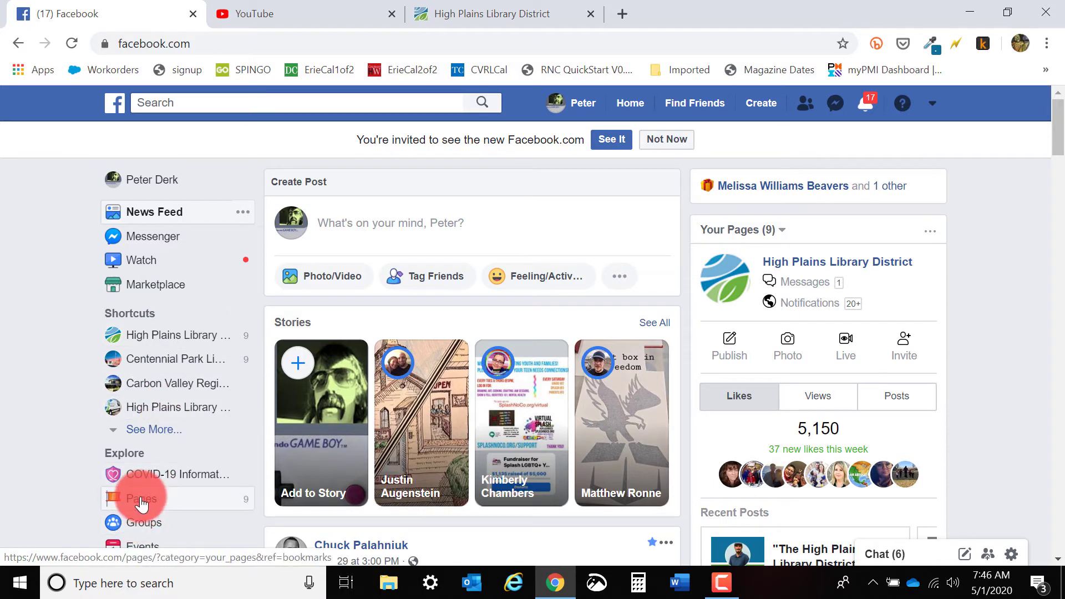
left_click(120, 496)
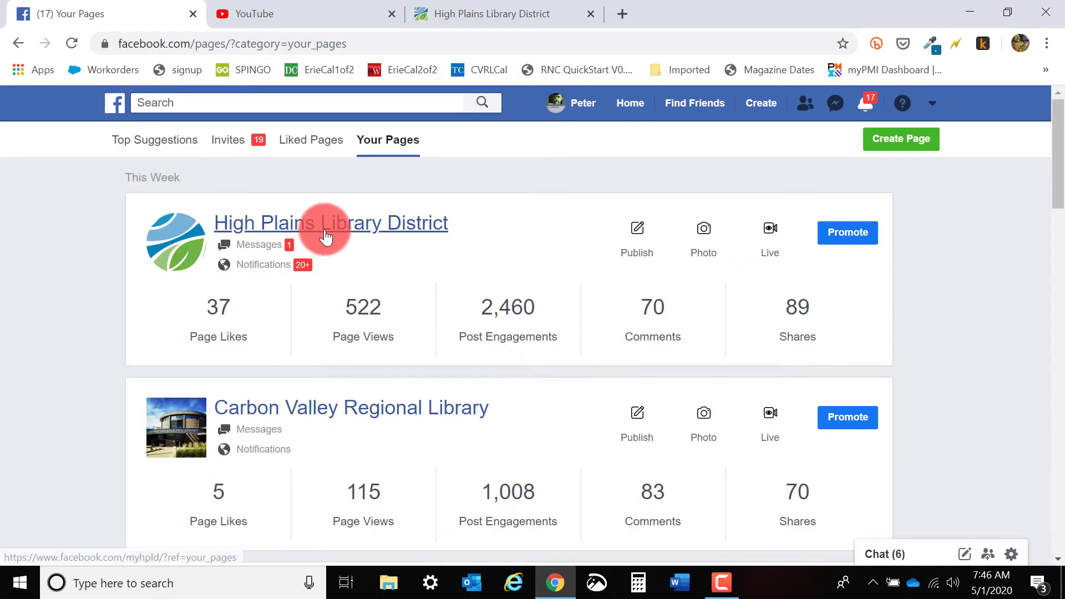
left_click(327, 234)
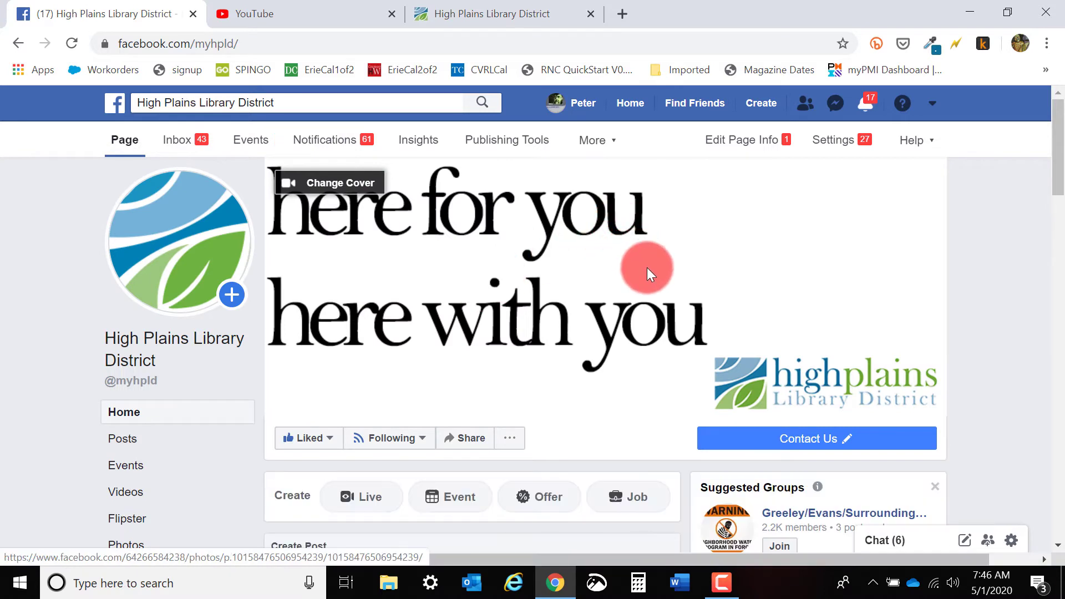
scroll(647, 269, "down", 3)
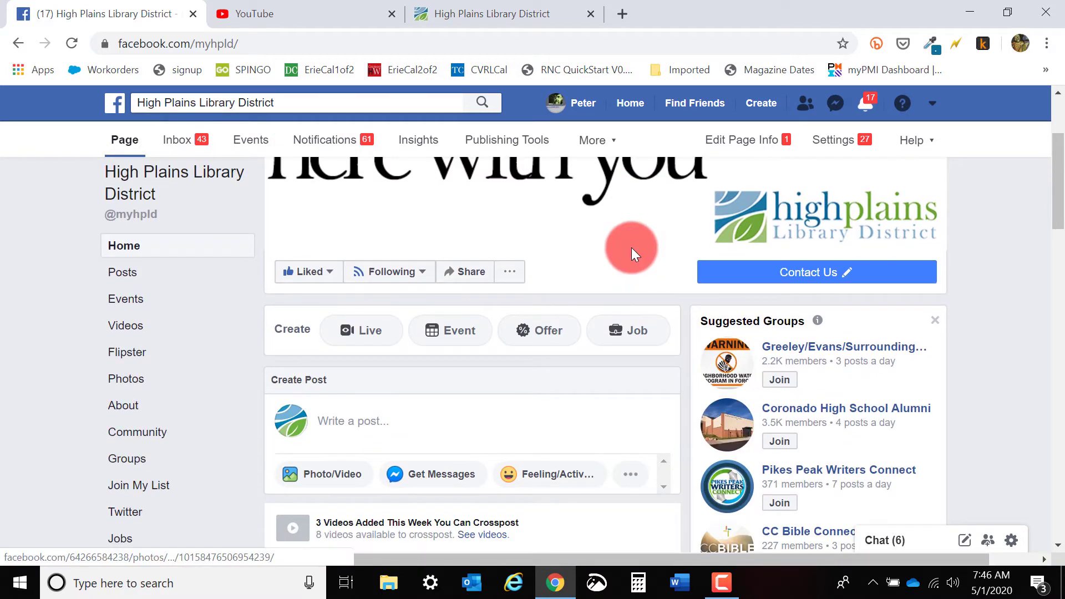
scroll(631, 248, "down", 1)
left_click(560, 334)
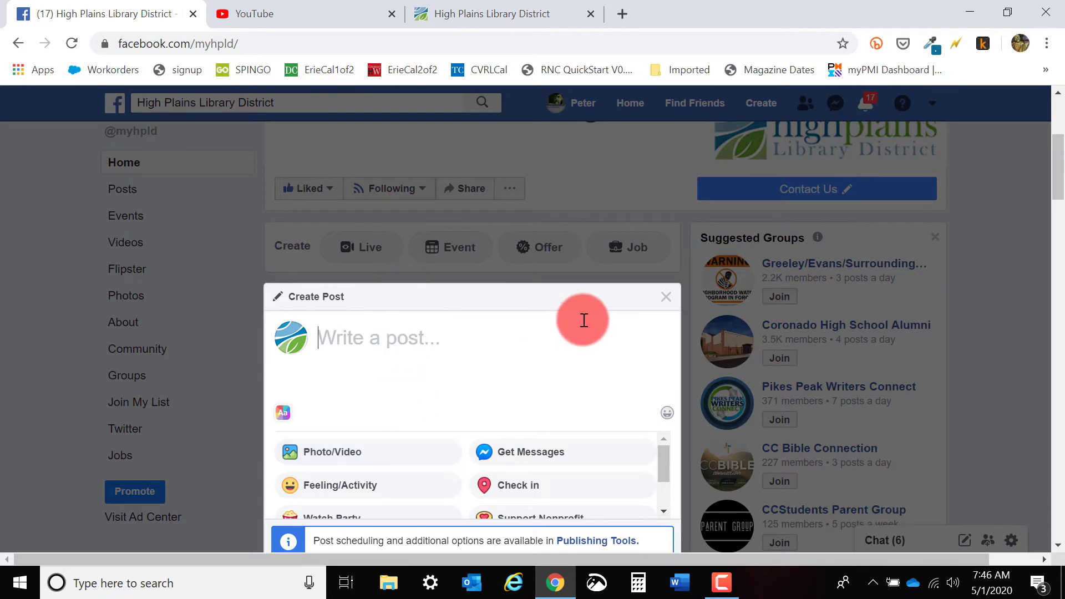
left_click(667, 297)
Start a new post on the library's page and upload the YouTubeUploadInstructions video to it.
scroll(571, 345, "up", 9)
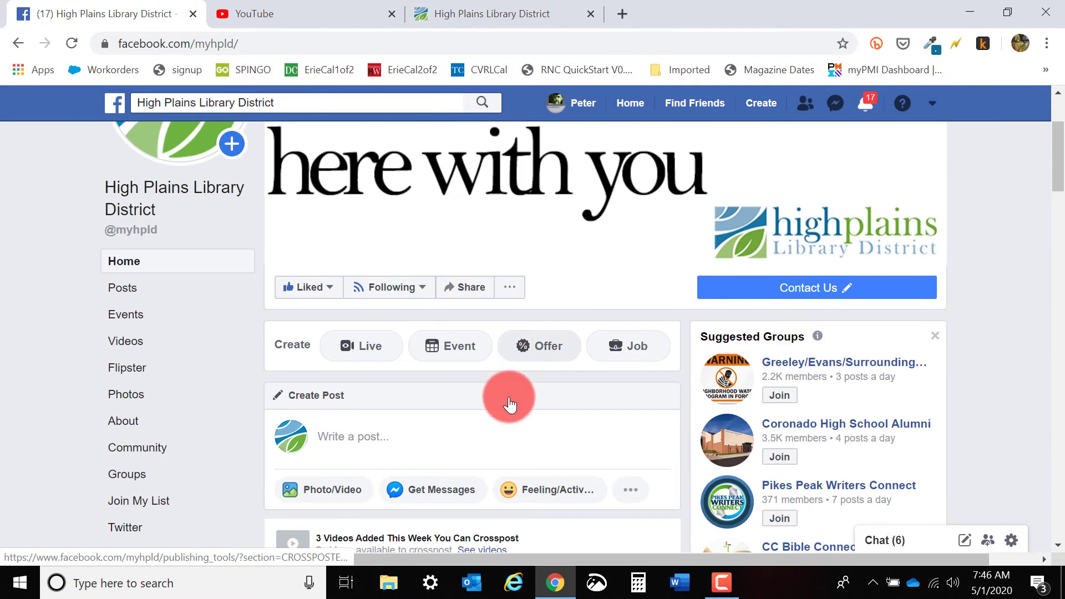
left_click(442, 438)
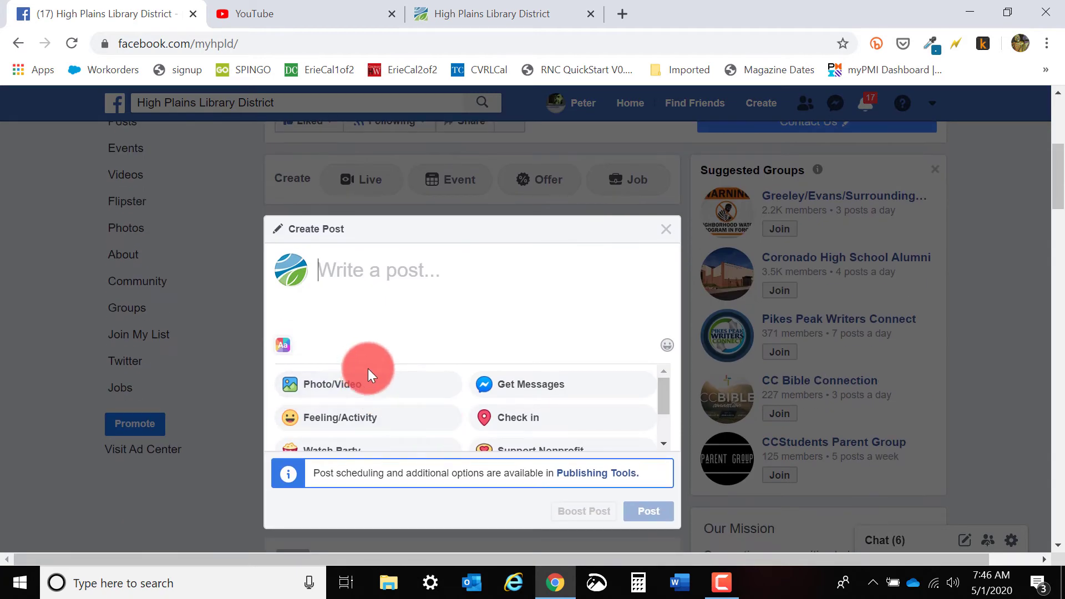
left_click(369, 380)
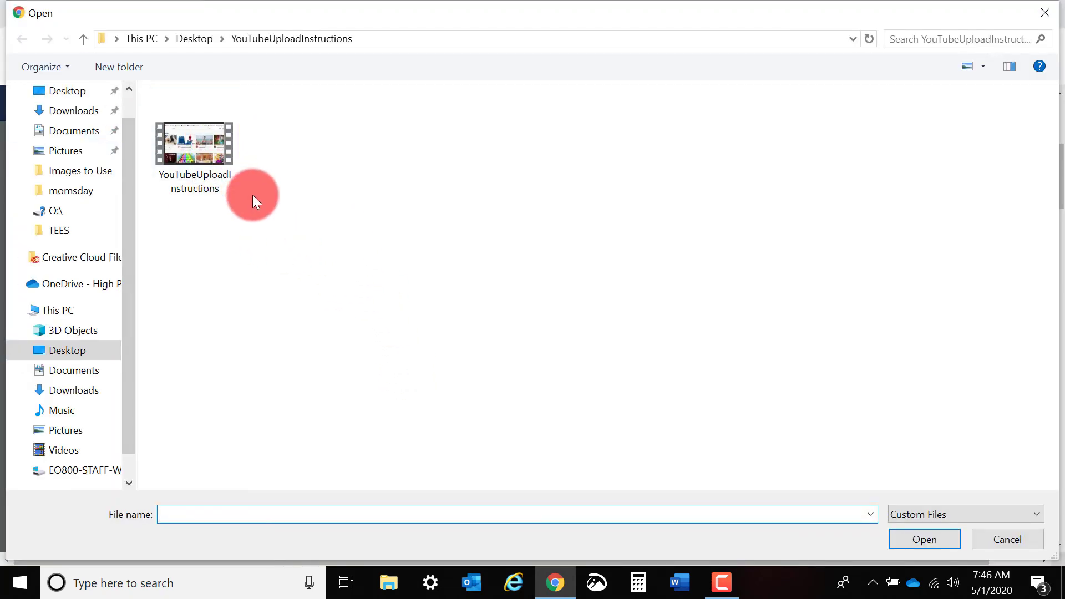
double_click(212, 142)
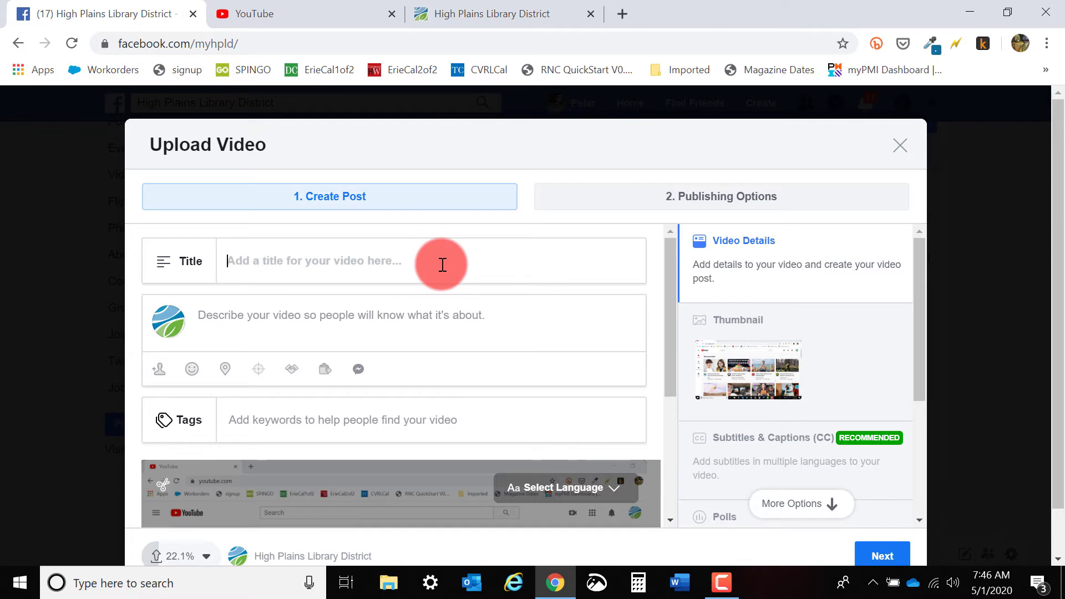
Title the uploaded video "SRA: YOutube Upload" and enter text in its description.
type("SRA")
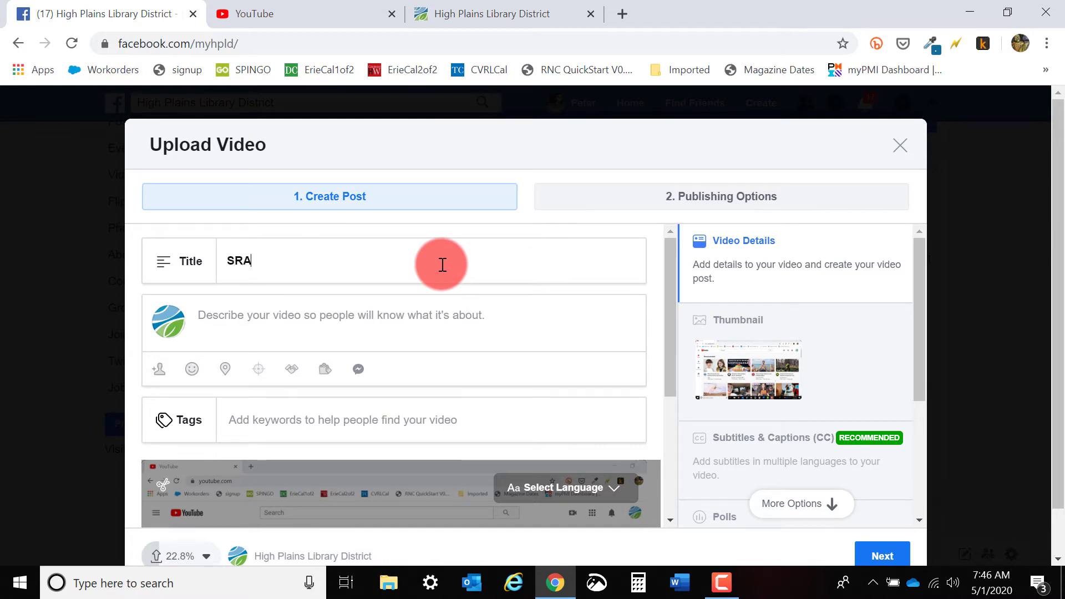
type(": YOutube Upload")
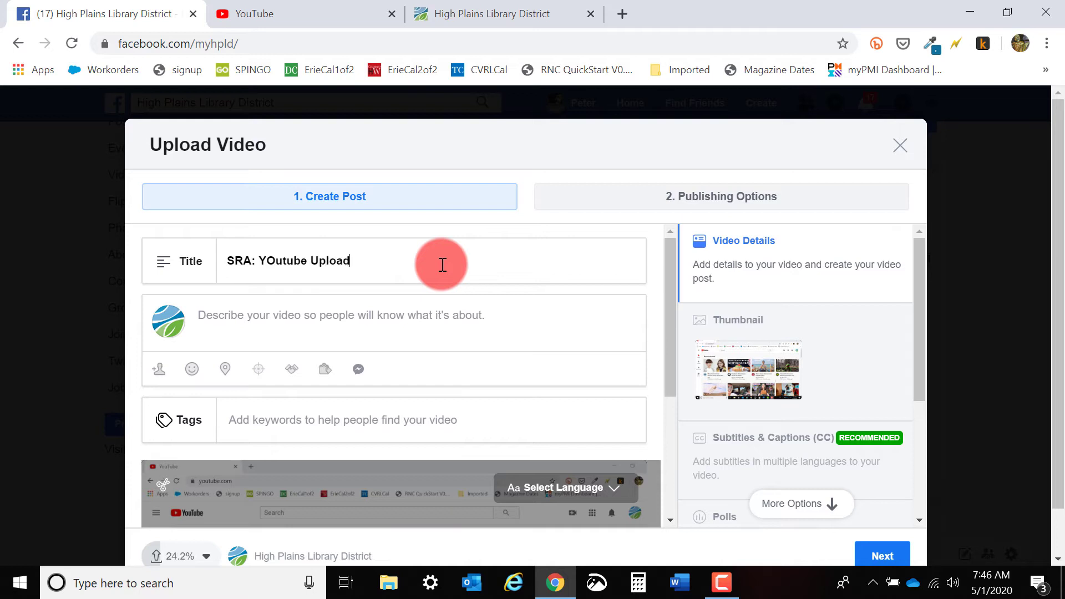
left_click(504, 335)
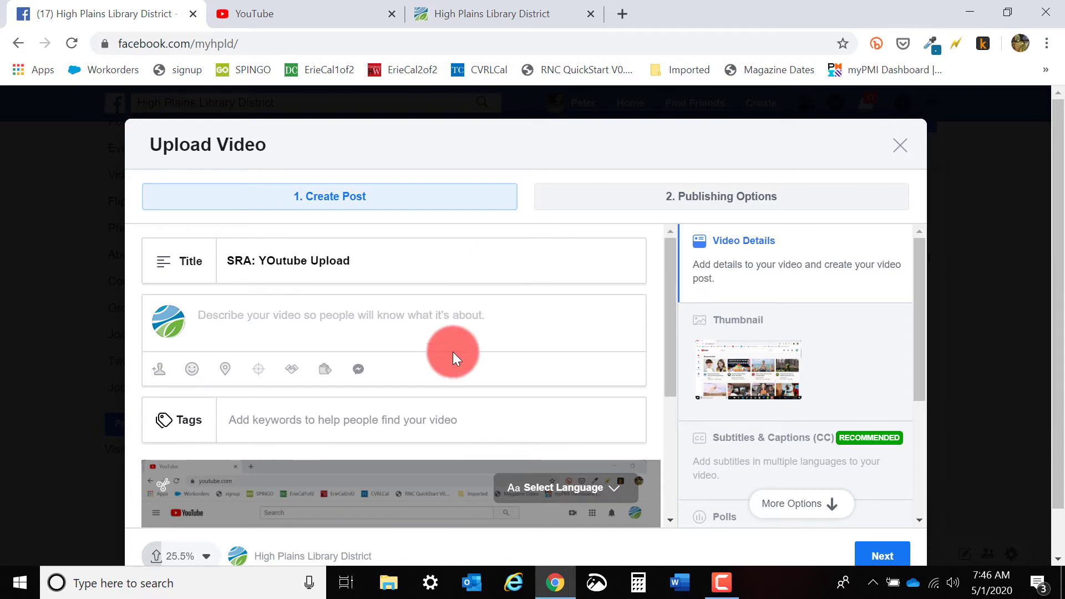
type("G")
scroll(461, 367, "down", 4)
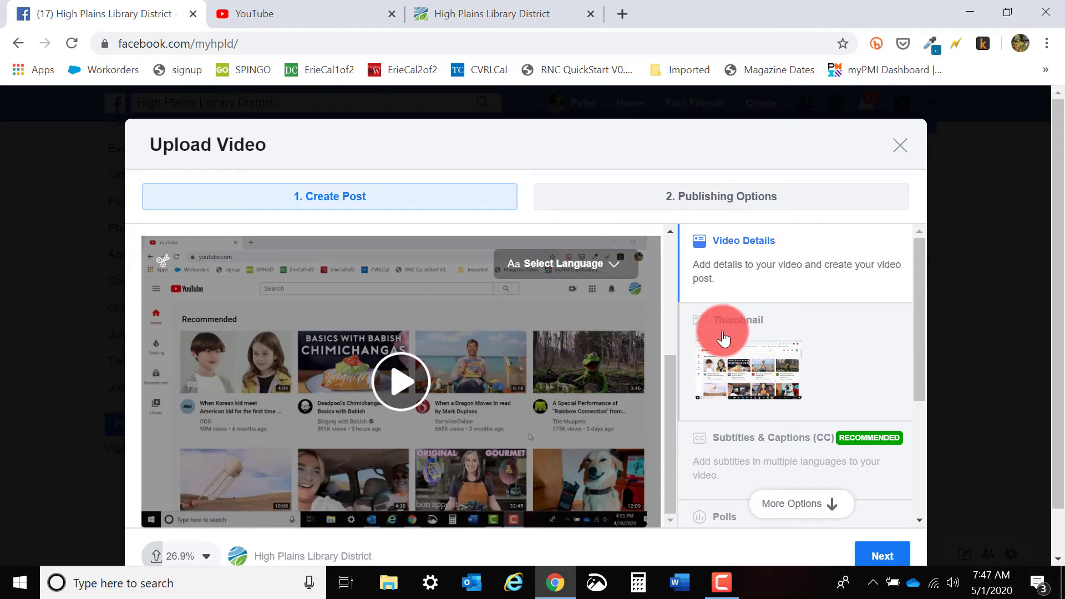
Open the video's Subtitles & Captions section and examine the autogenerate, upload and write caption options.
scroll(742, 291, "down", 3)
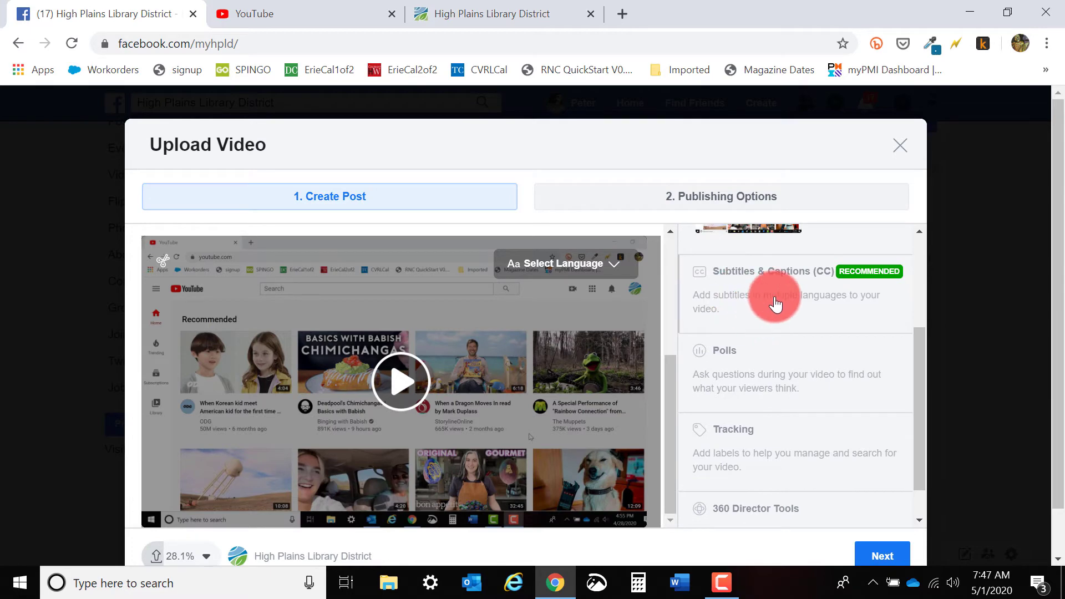
left_click(767, 305)
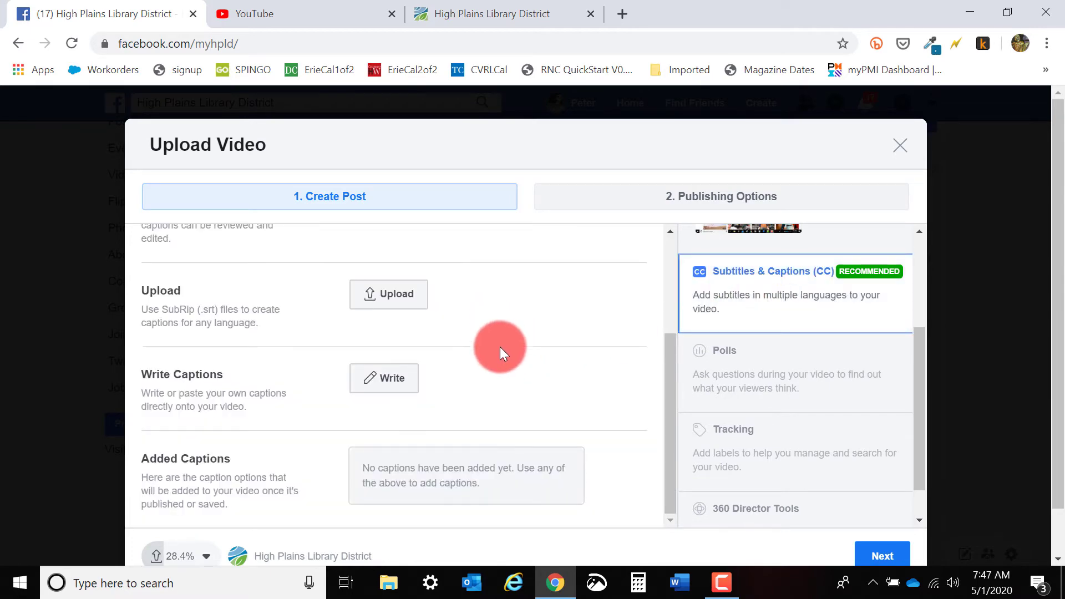
scroll(502, 351, "up", 3)
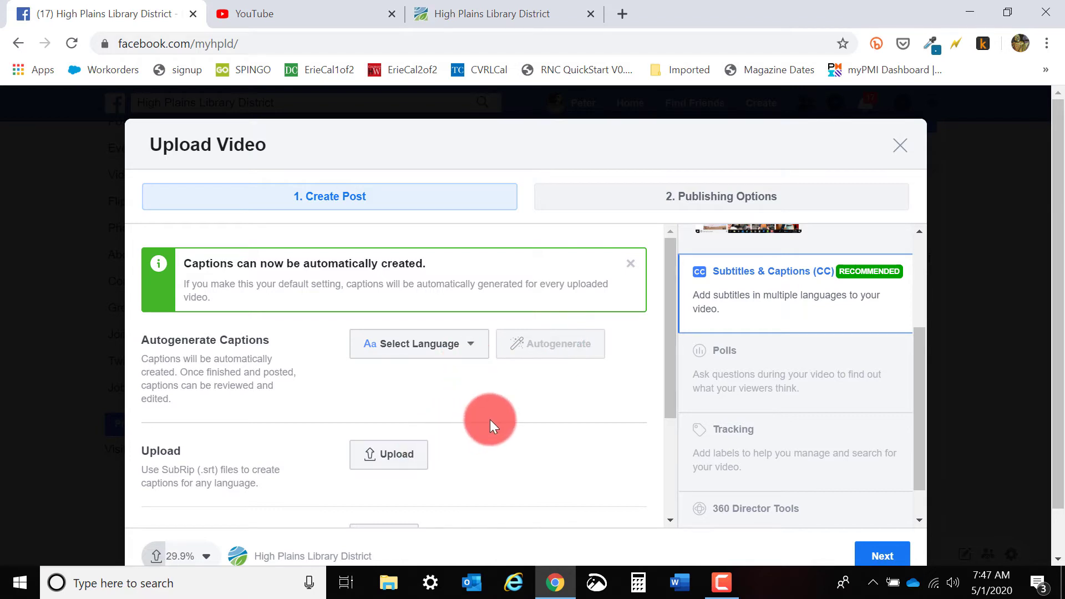
scroll(490, 419, "down", 3)
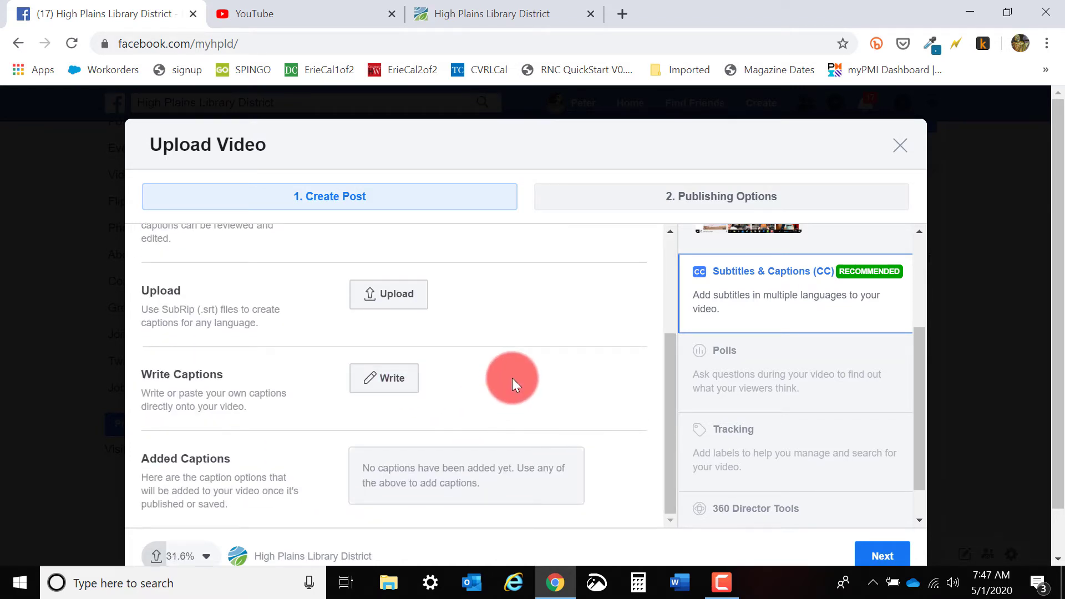
Go to the publishing options, set the post to publish as a Premiere, and review its schedule settings.
left_click(636, 197)
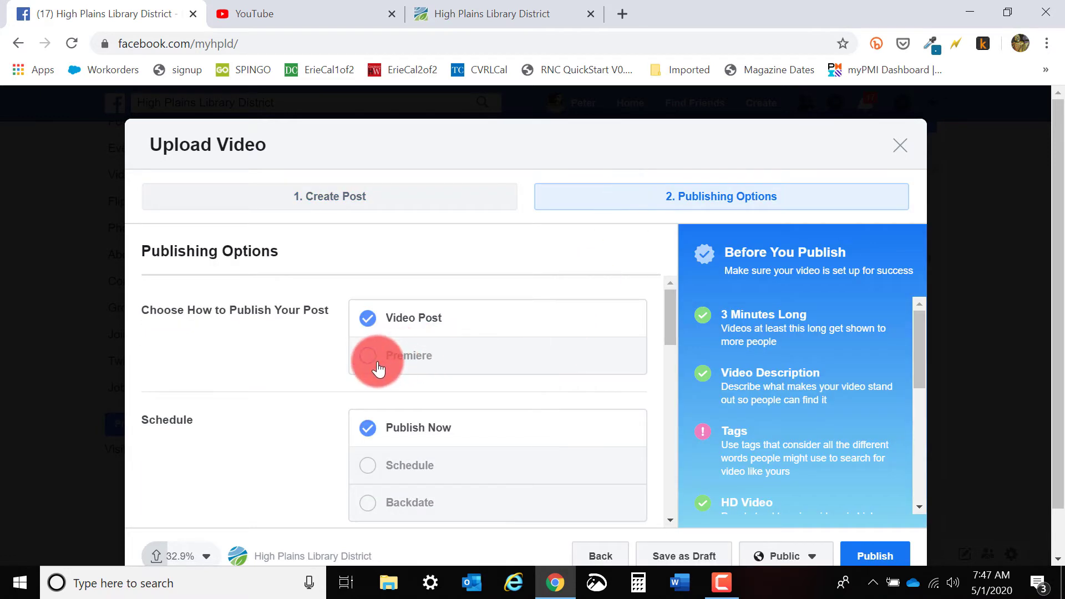
left_click(371, 363)
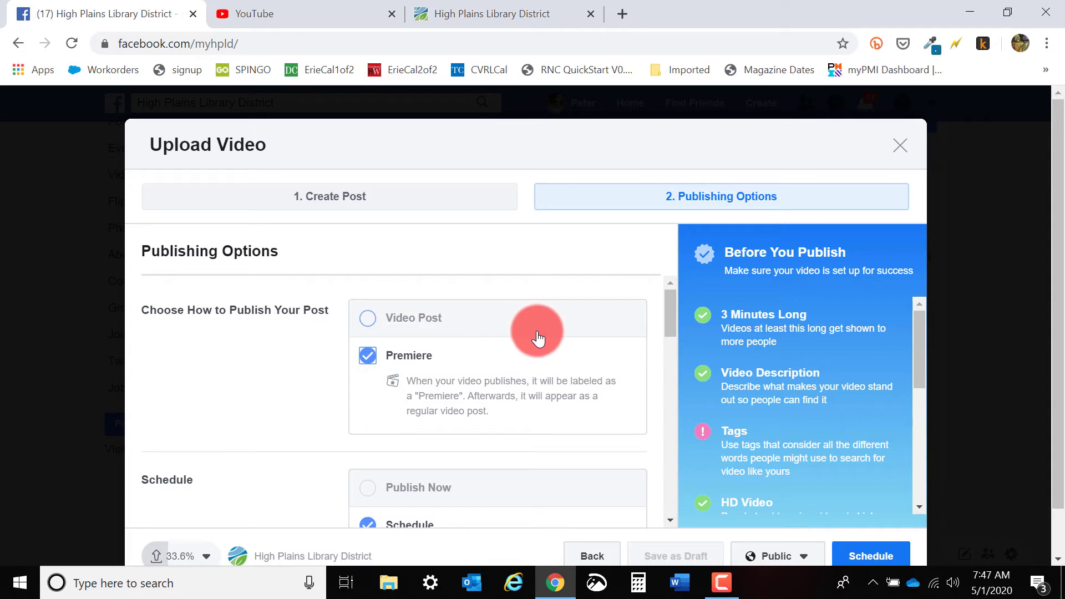
scroll(540, 335, "down", 3)
left_click(388, 373)
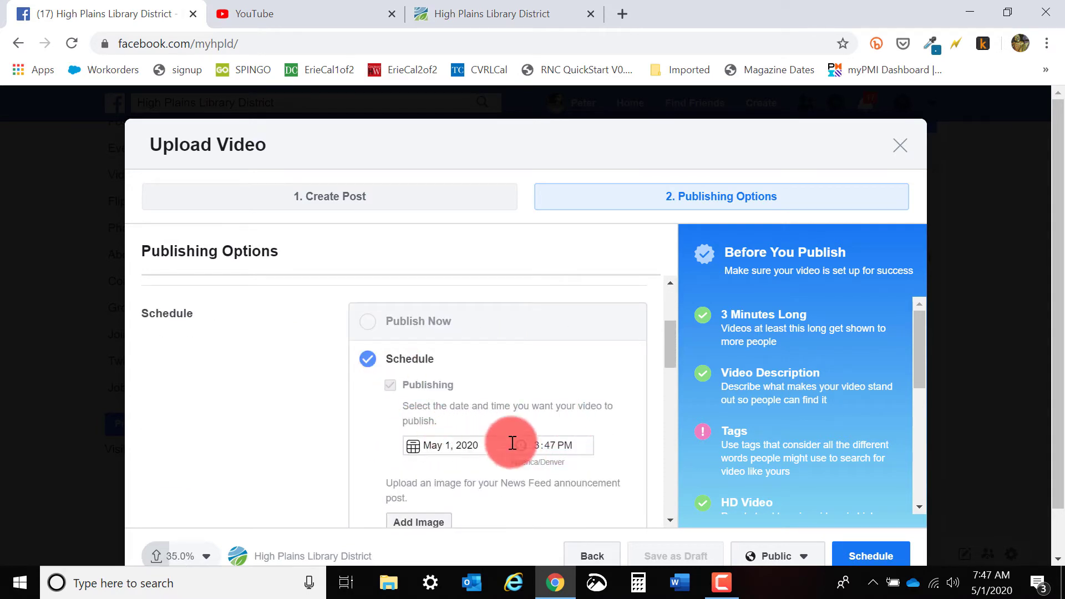
scroll(557, 418, "down", 2)
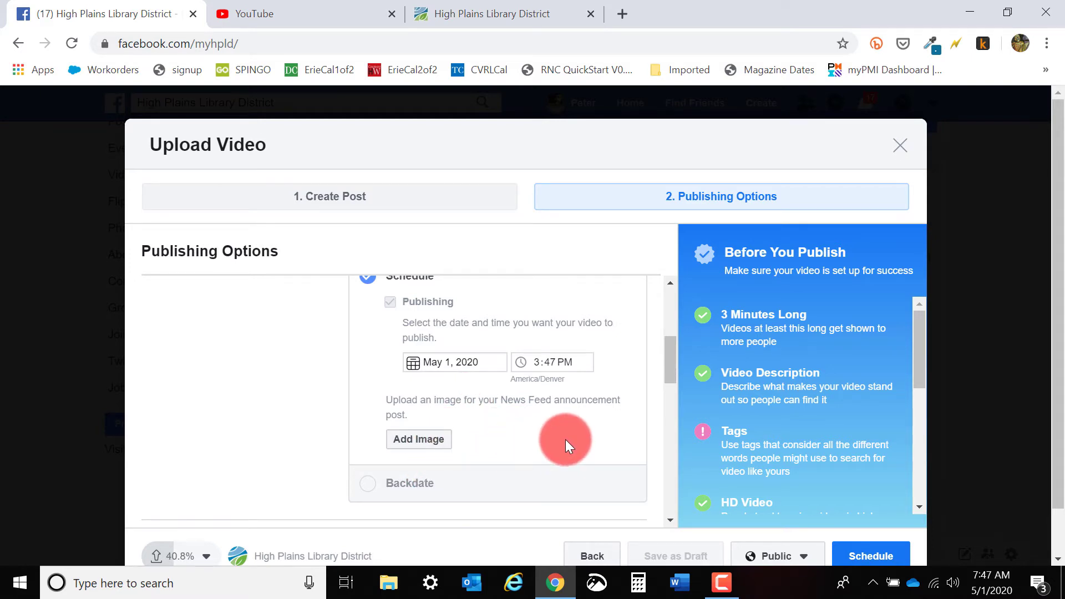
scroll(567, 441, "up", 1)
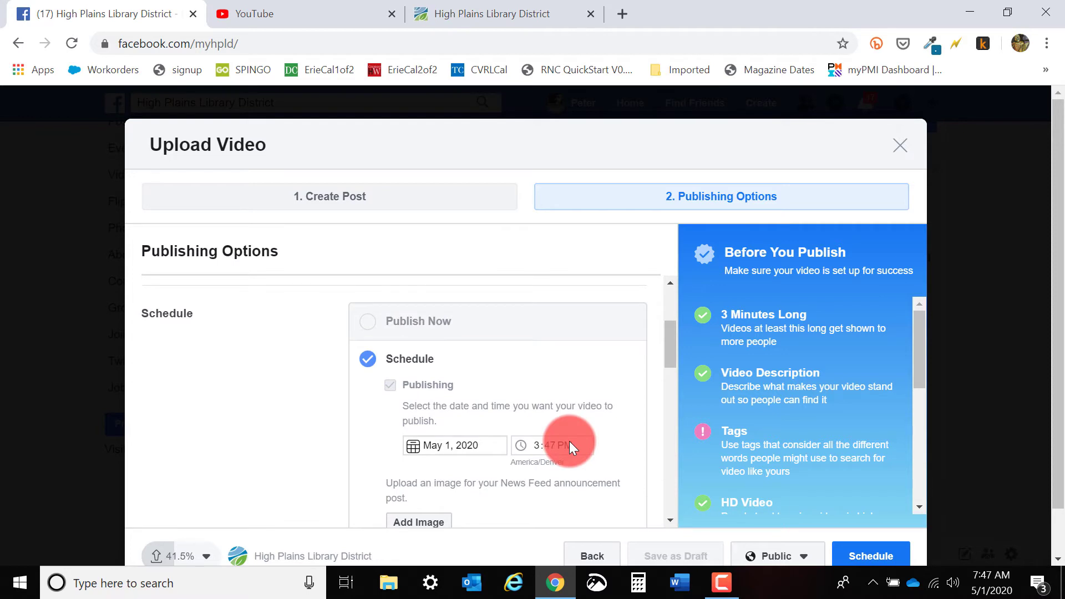
Review where the post will appear and check the available playlists without choosing one.
scroll(569, 441, "down", 3)
scroll(569, 441, "down", 1)
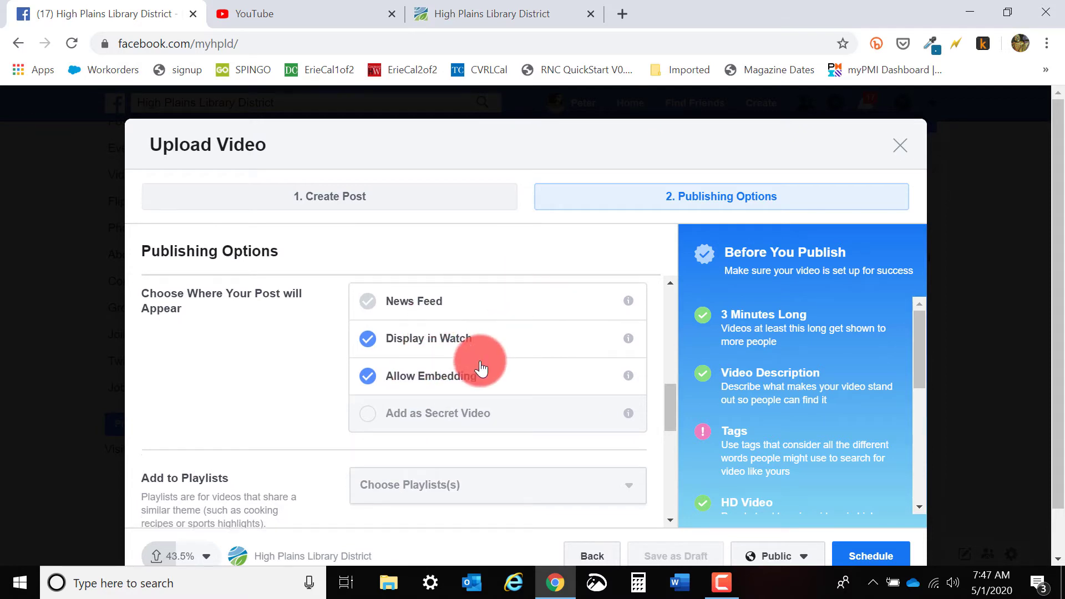
scroll(494, 375, "down", 1)
scroll(563, 399, "down", 1)
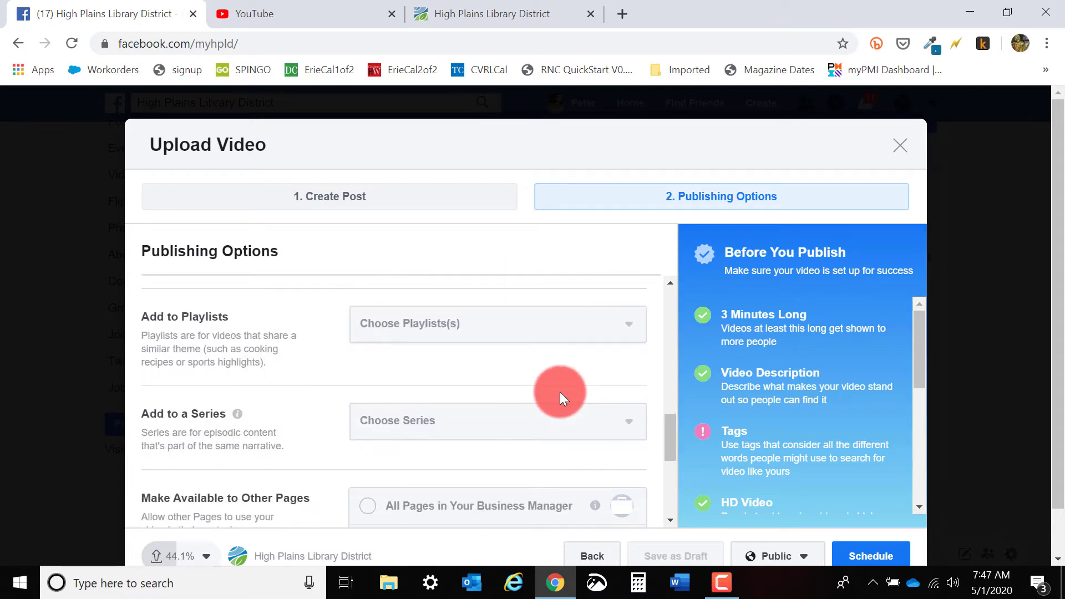
scroll(555, 341, "down", 2)
scroll(559, 344, "up", 2)
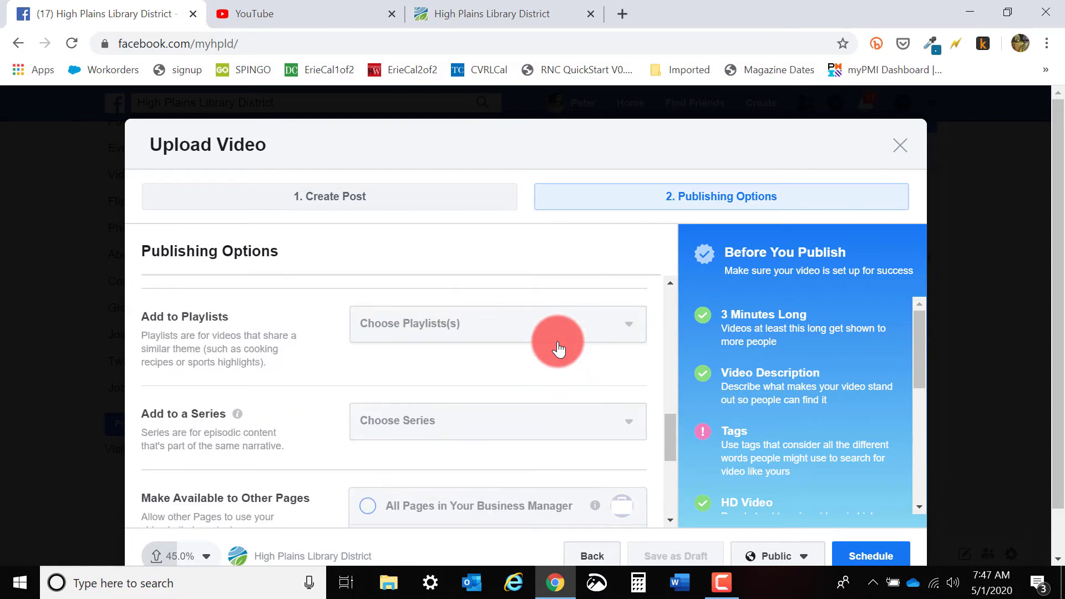
left_click(625, 328)
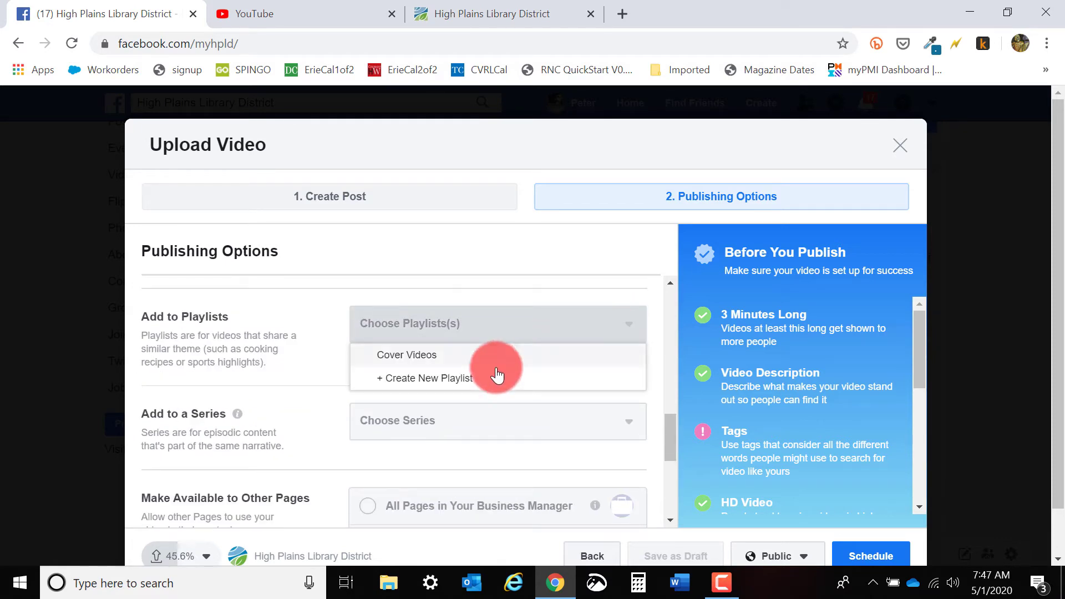
left_click(511, 327)
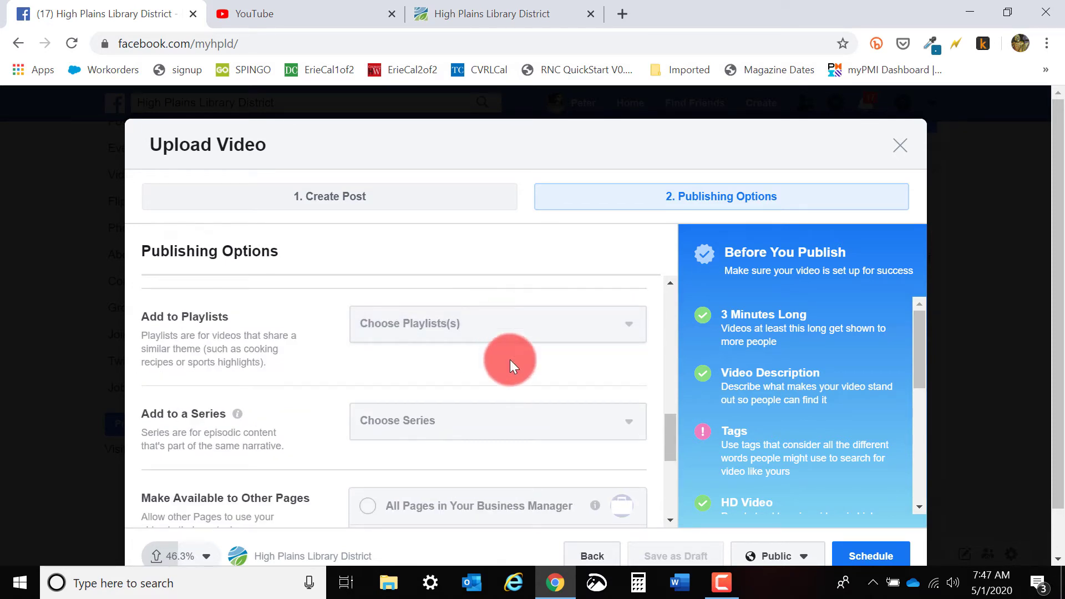
Examine the series setting and the options for making the video available to other pages.
scroll(511, 361, "down", 1)
scroll(527, 360, "down", 2)
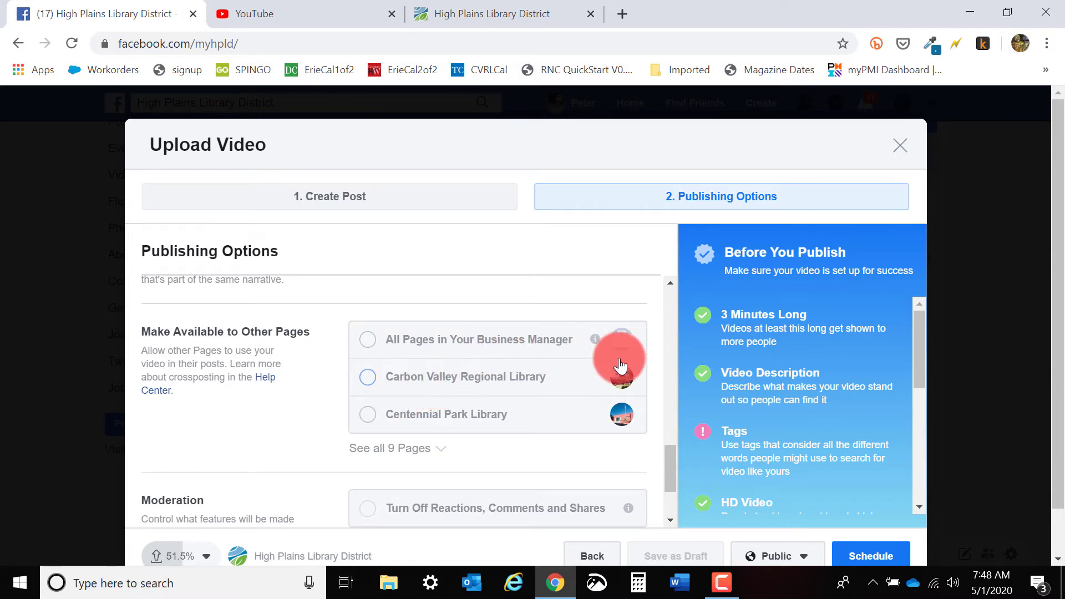
scroll(621, 420, "up", 10)
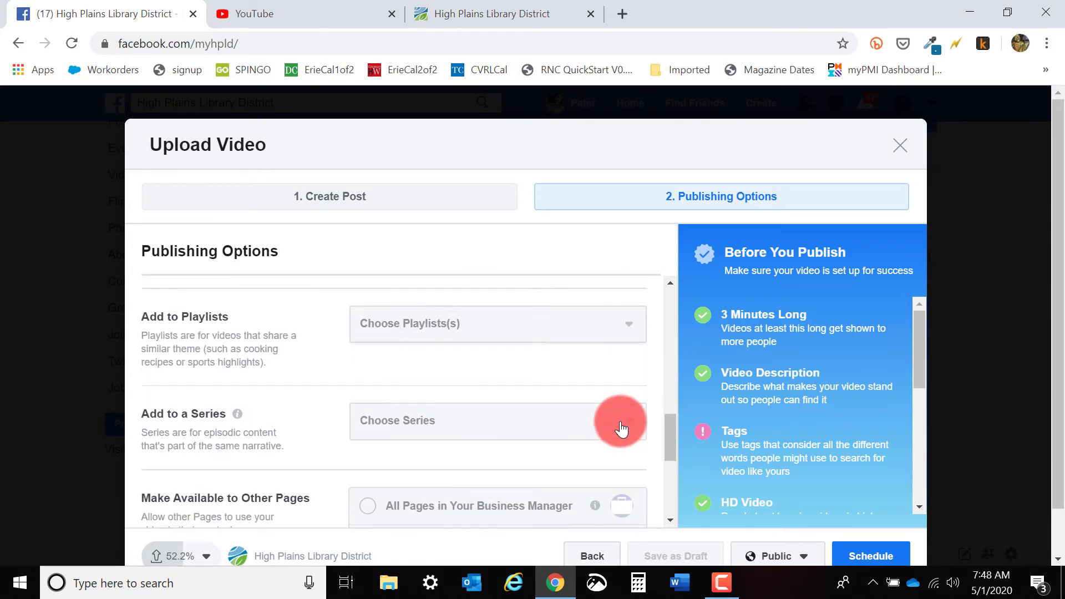
scroll(621, 420, "up", 3)
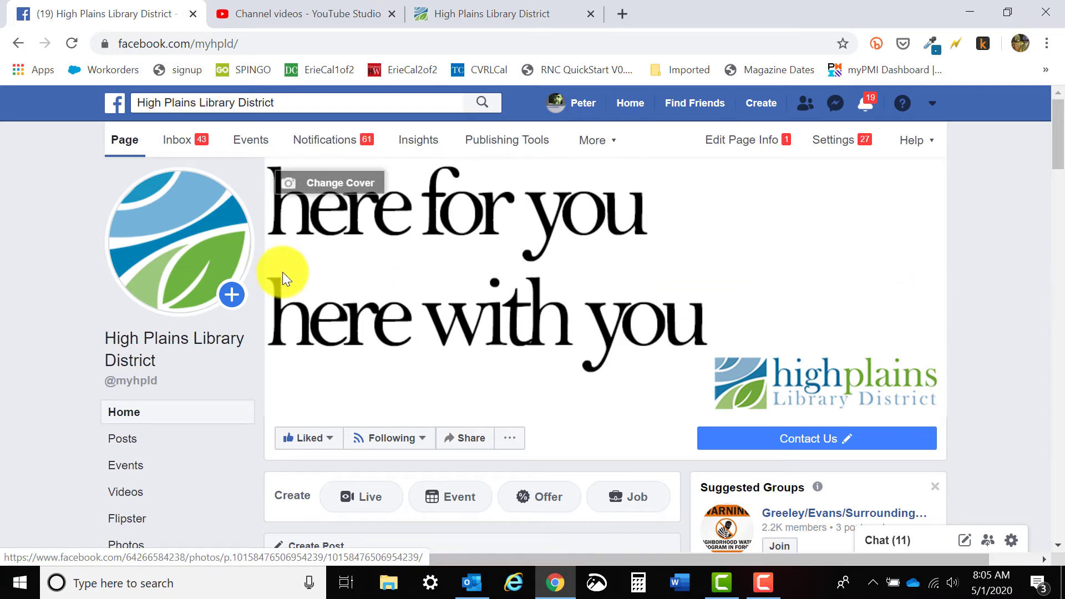
Browse the library page's Videos section and open the "High Plains Library District's Video" from All Videos.
scroll(323, 330, "down", 3)
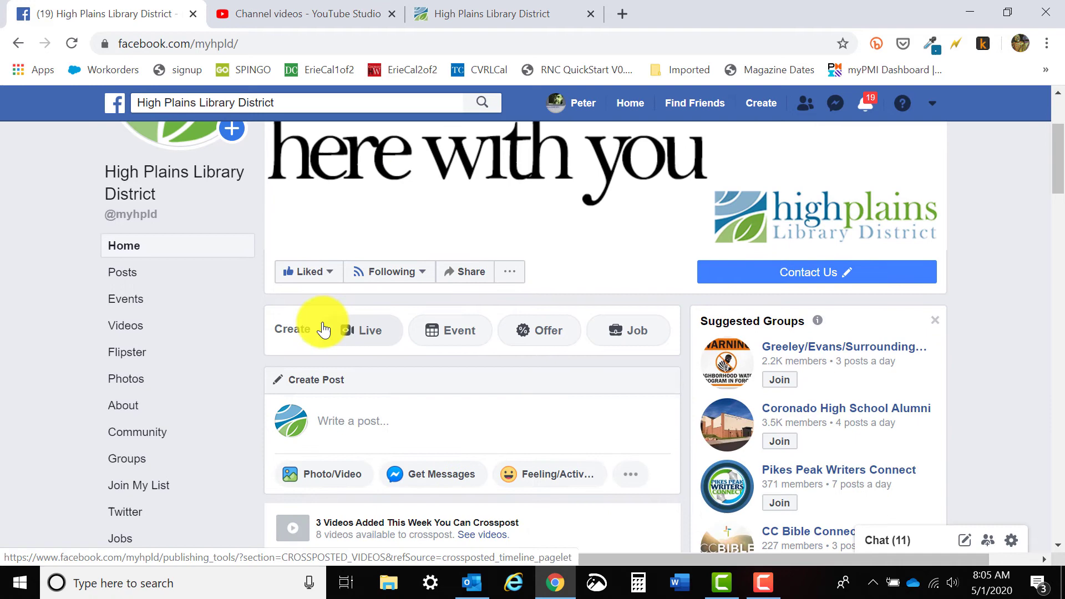
left_click(119, 326)
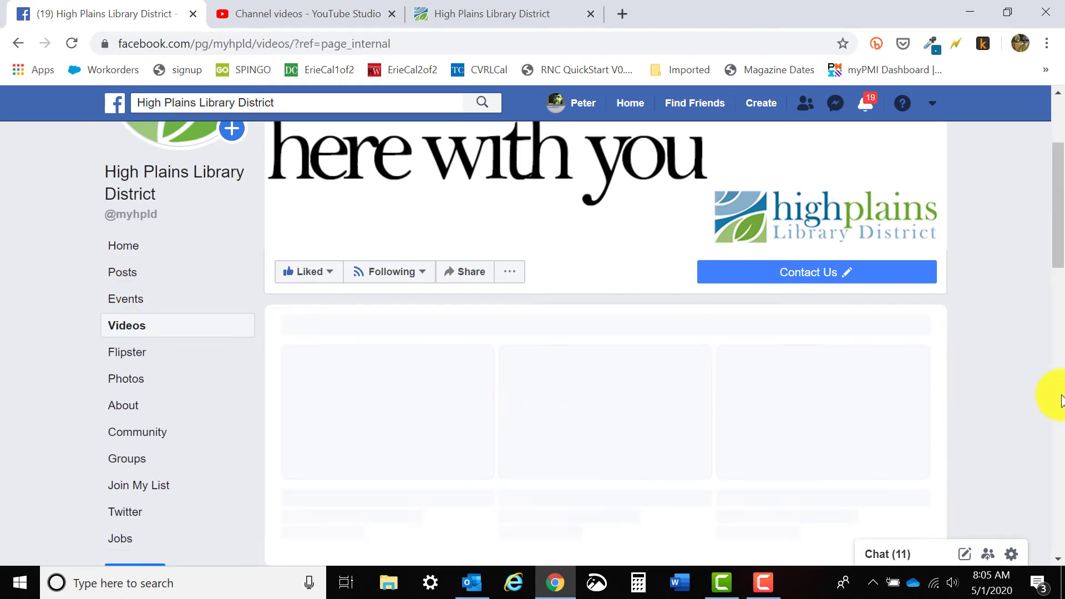
scroll(1038, 377, "down", 15)
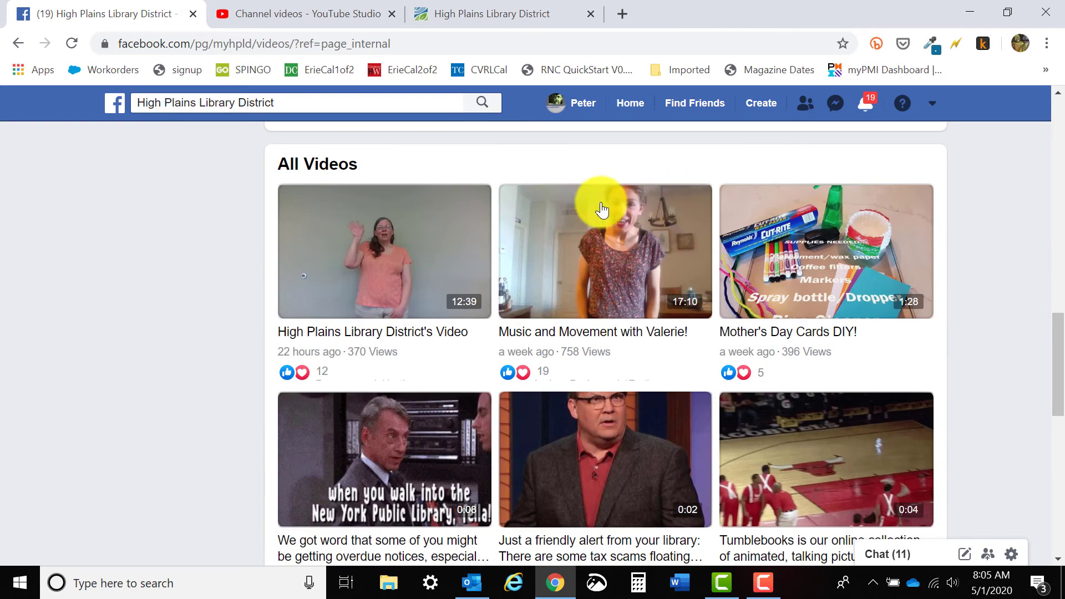
scroll(431, 315, "down", 3)
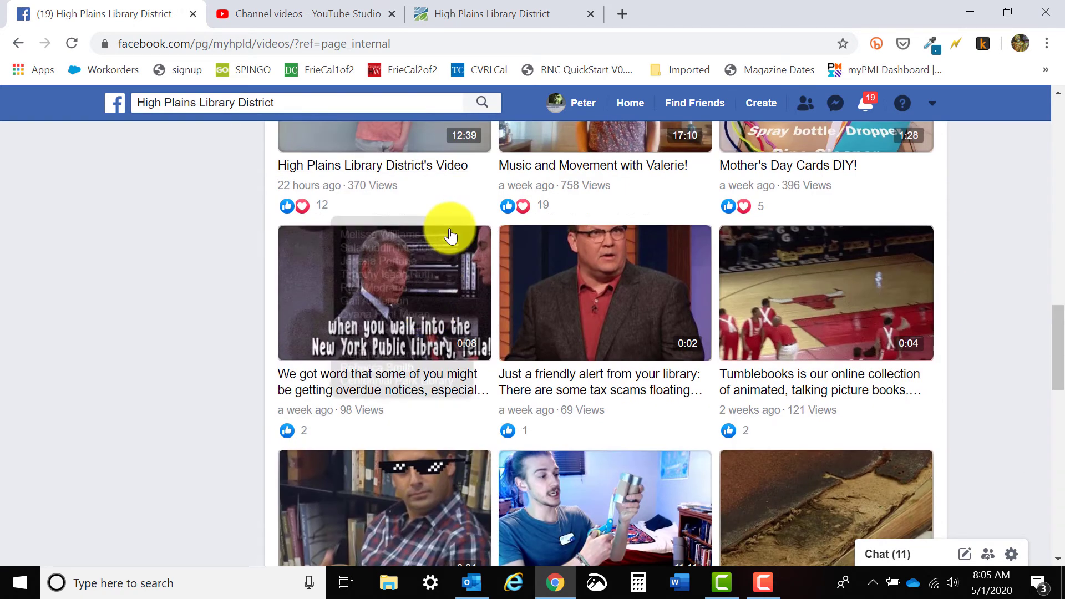
scroll(447, 226, "up", 3)
left_click(448, 226)
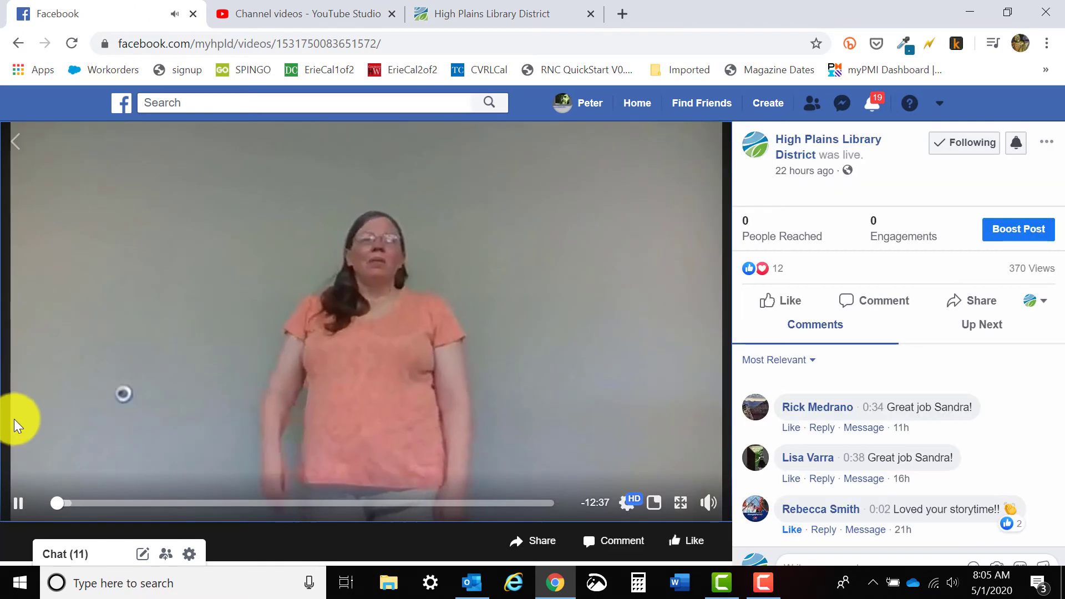
Pause the video, view its additional options such as download and edit, and return to the page's videos.
left_click(19, 503)
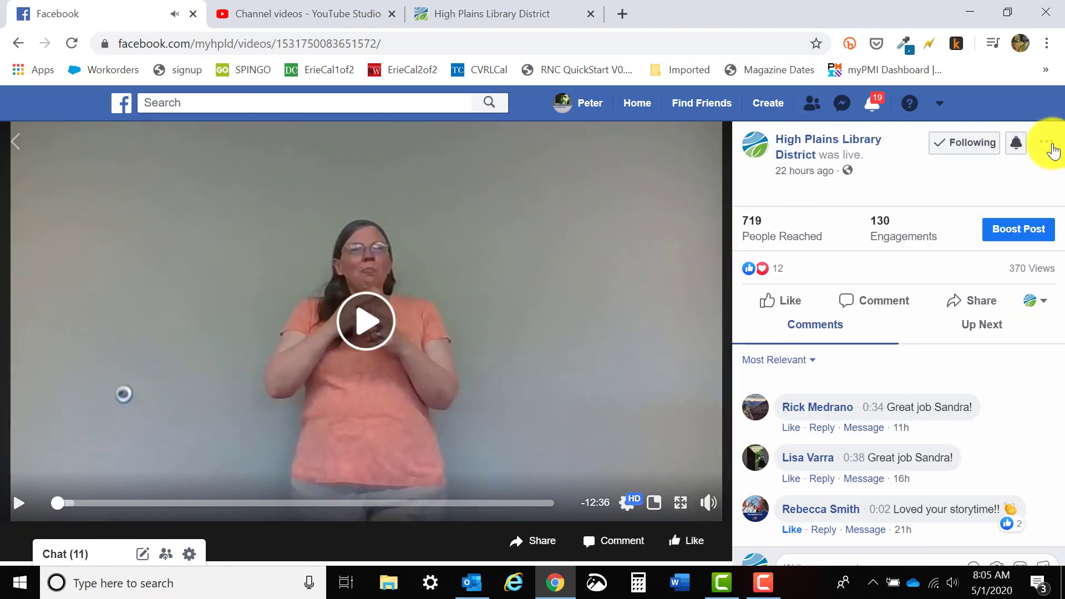
left_click(1048, 143)
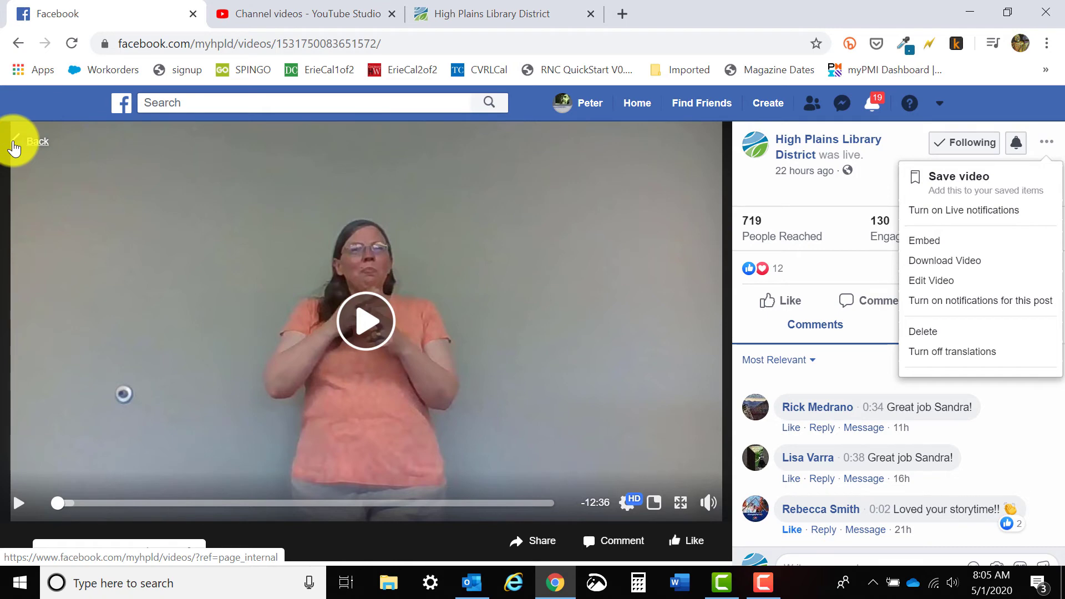
left_click(33, 141)
scroll(205, 262, "up", 15)
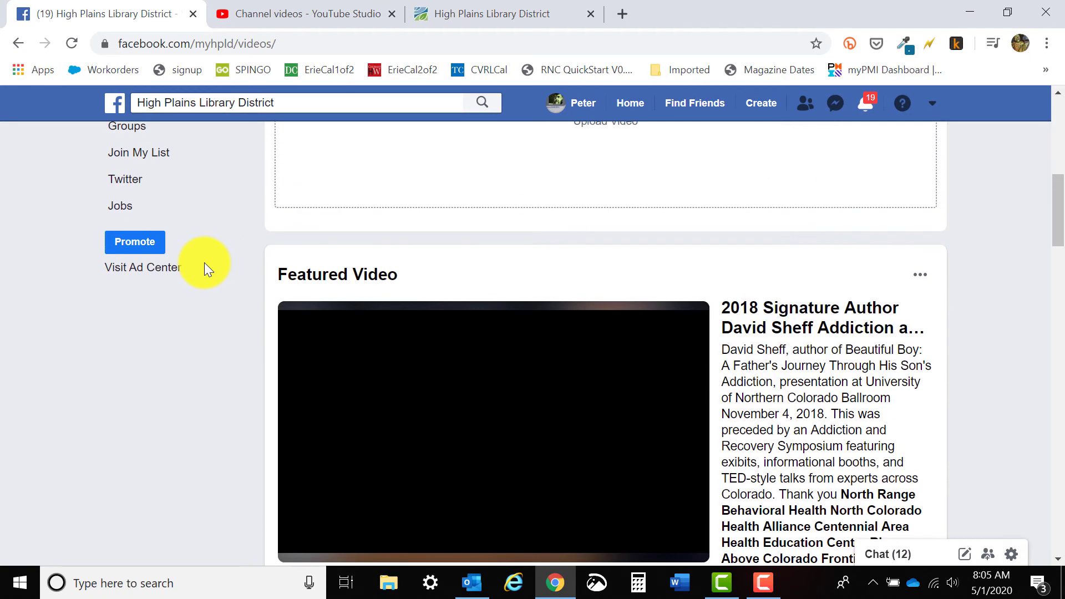
scroll(135, 421, "down", 3)
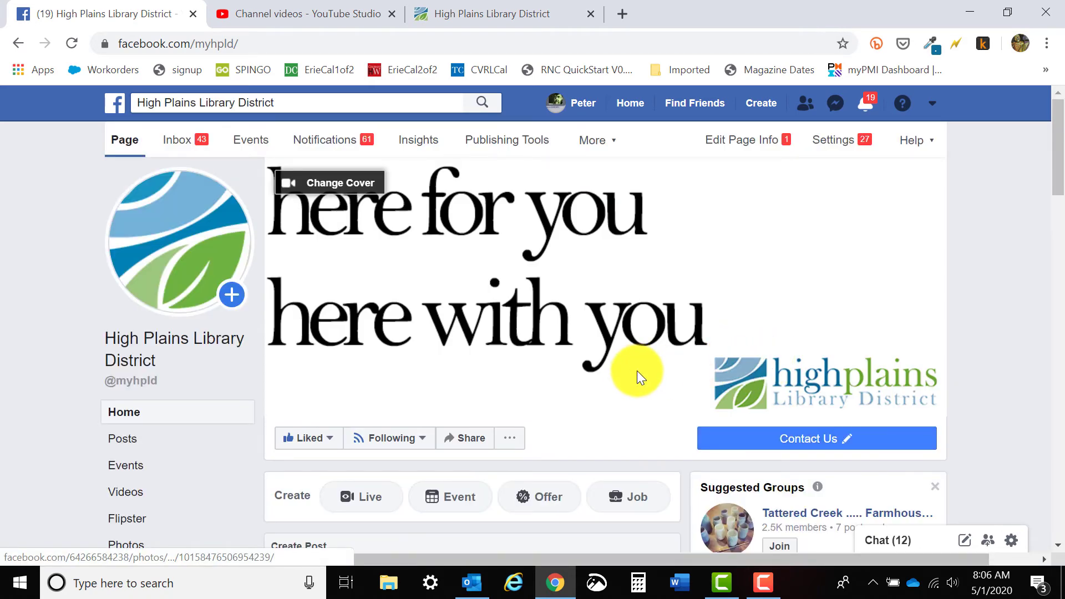
scroll(637, 373, "down", 3)
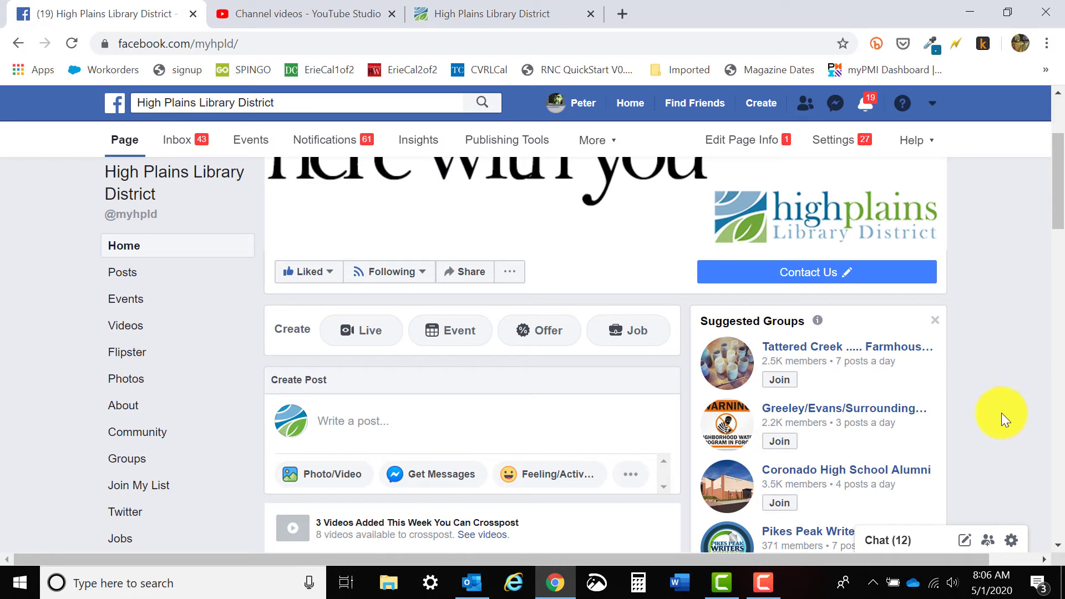
left_click(768, 578)
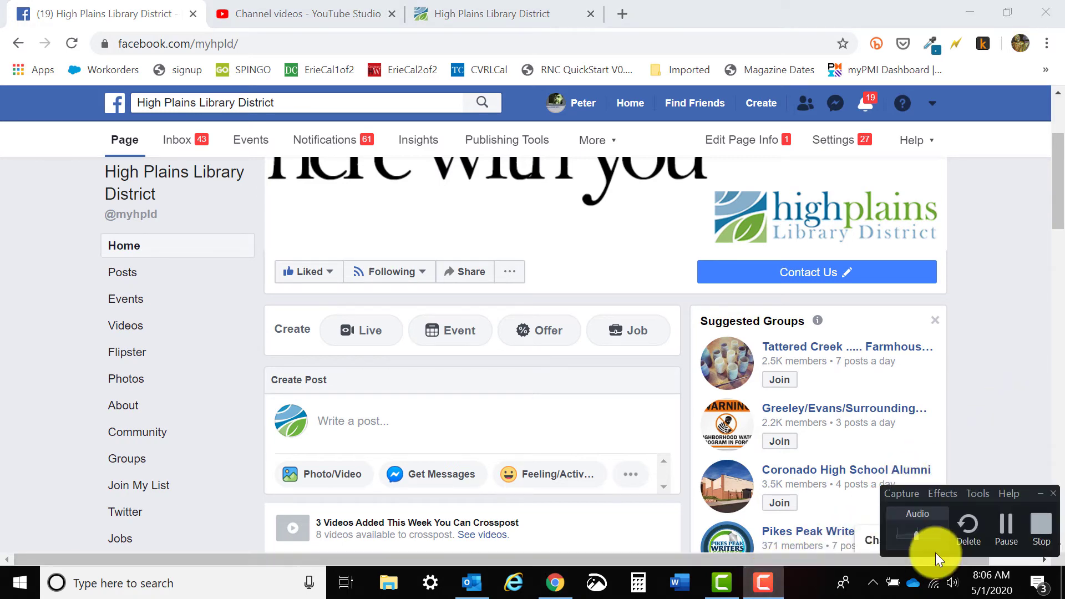
left_click(1062, 319)
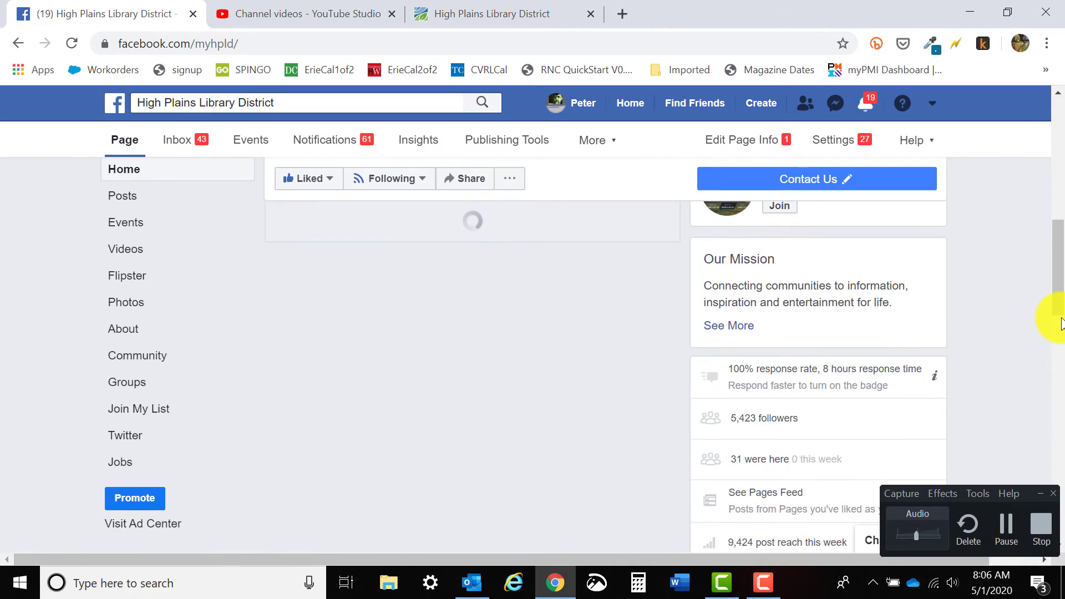
left_click_drag(1061, 263, 1064, 163)
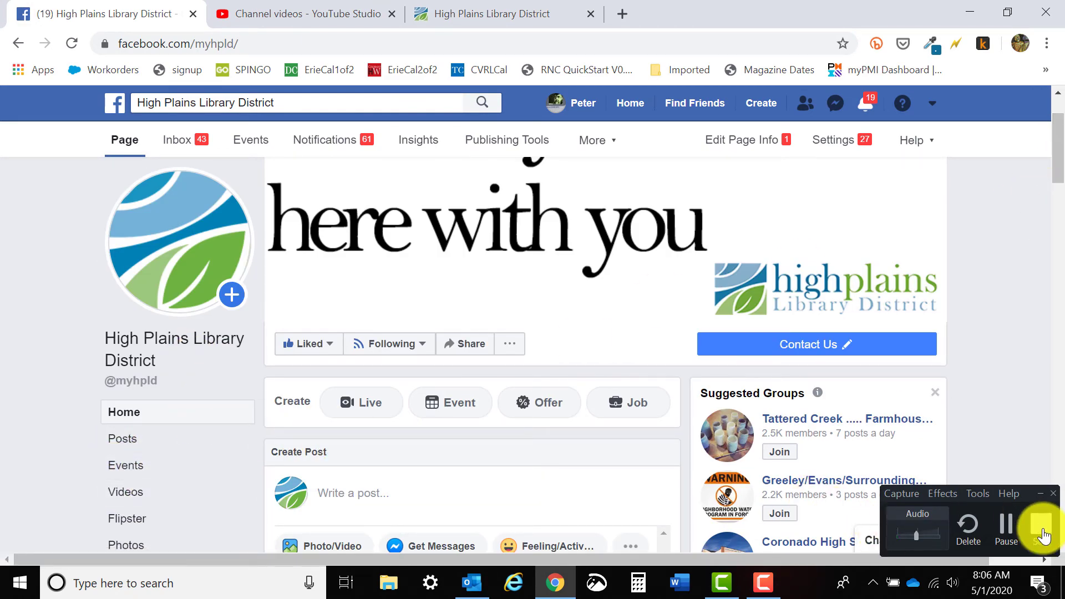
left_click(1042, 527)
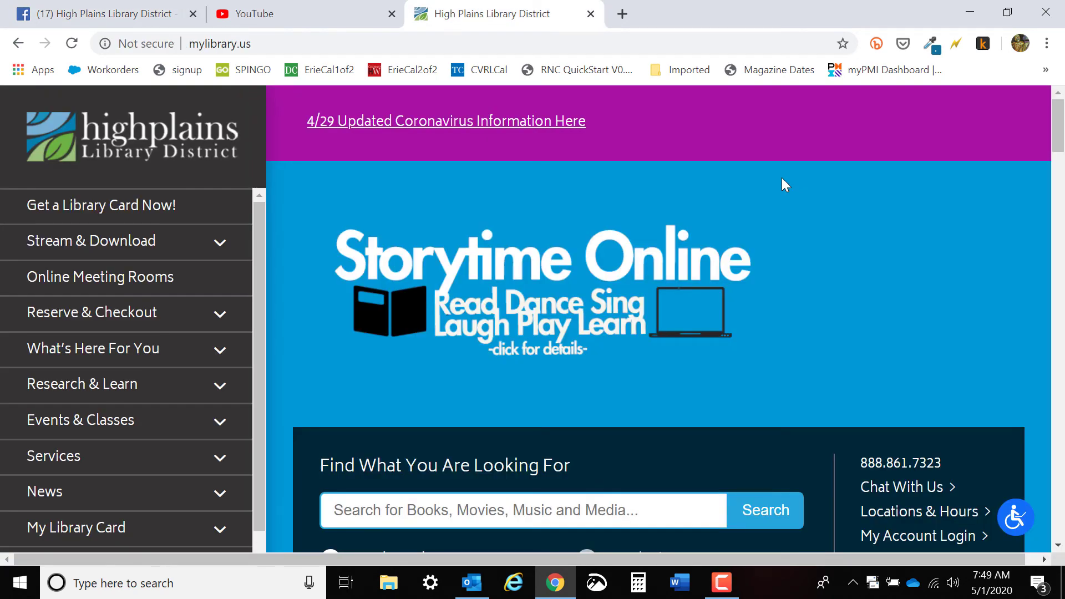